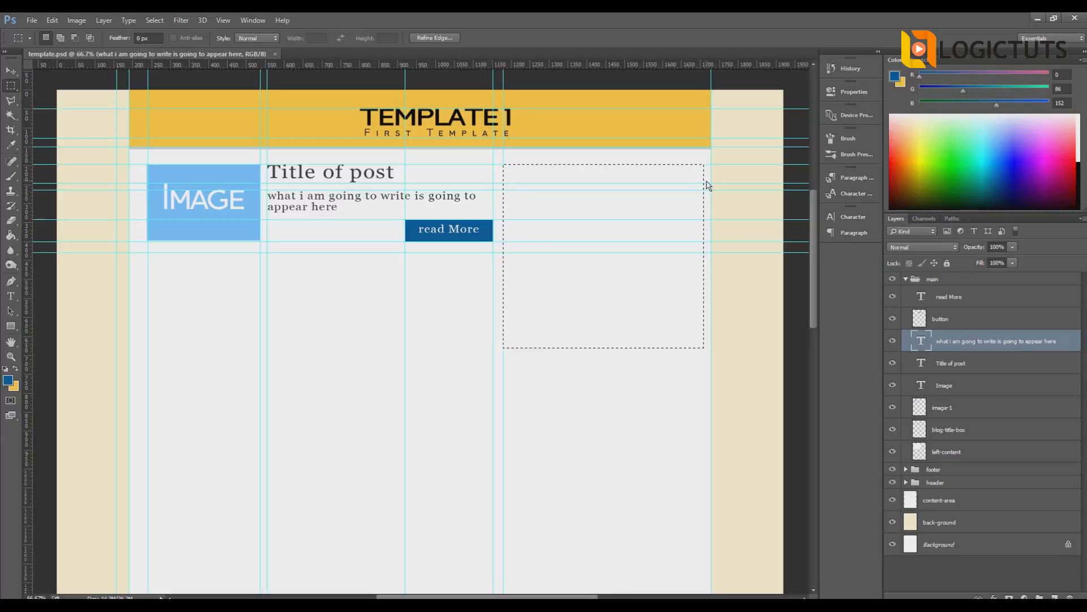
# Place a vertical guide along the outer edge of the sidebar selection and clear the selection.
pyautogui.moveTo(26, 162); pyautogui.dragTo(704, 227)
pyautogui.click(152, 184)
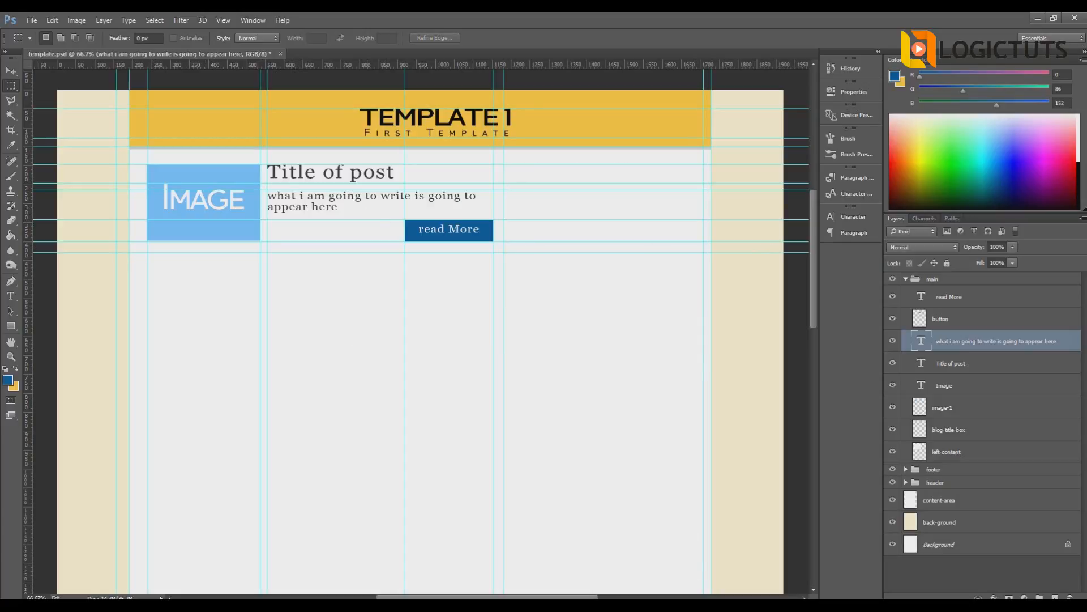
# Switch to notes.txt in Notepad and add an empty right-content{ } block below the blog-button block.
pyautogui.click(571, 604)
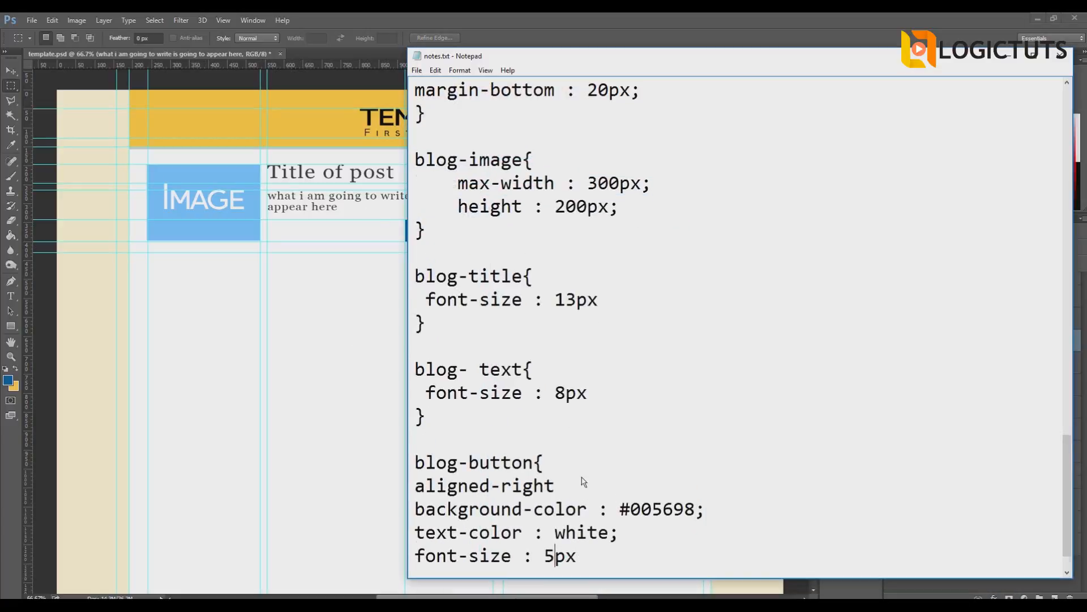
pyautogui.scroll(-1, 582, 479)
pyautogui.click(474, 540)
pyautogui.press('Return')
pyautogui.press('Return')
pyautogui.press('Return')
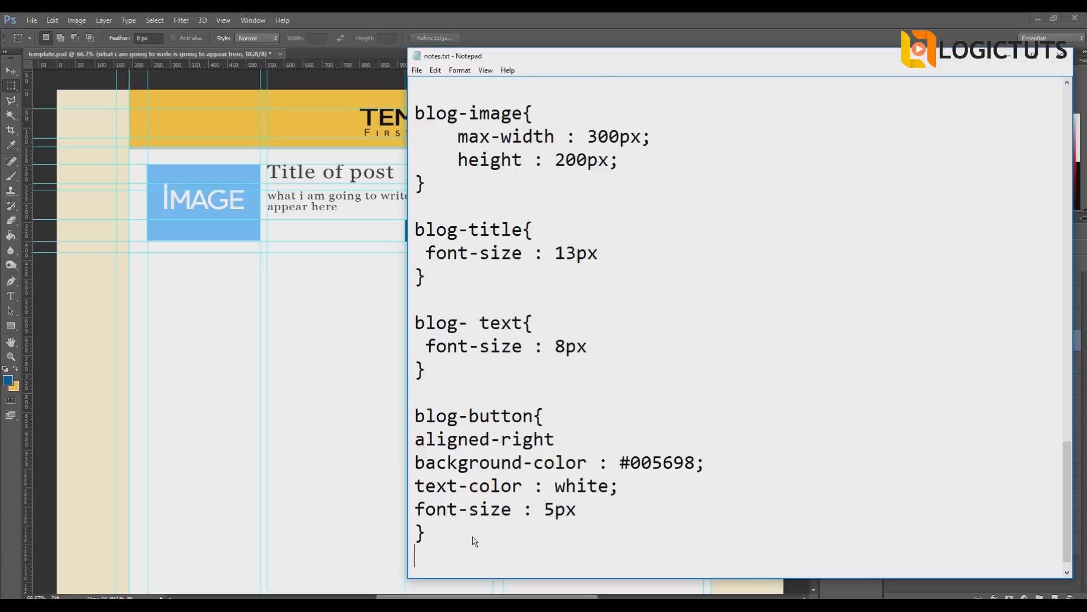
pyautogui.write('right-')
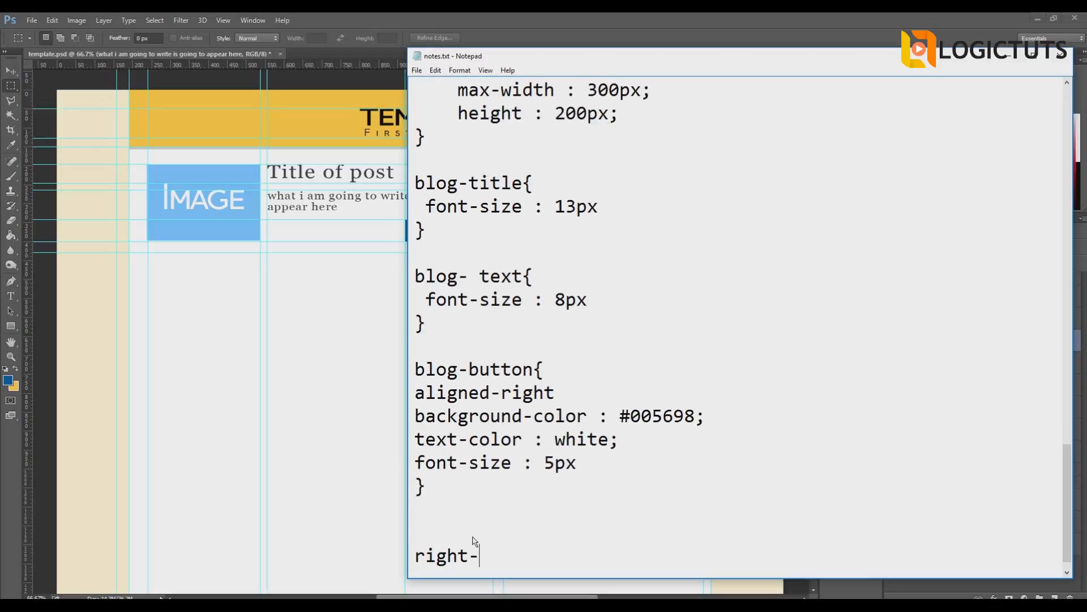
pyautogui.write('content{}')
pyautogui.press('Left')
pyautogui.press('Return')
# Add margin-right: 10px inside the right-content block and leave blank lines after its closing brace.
pyautogui.scroll(6, 475, 510)
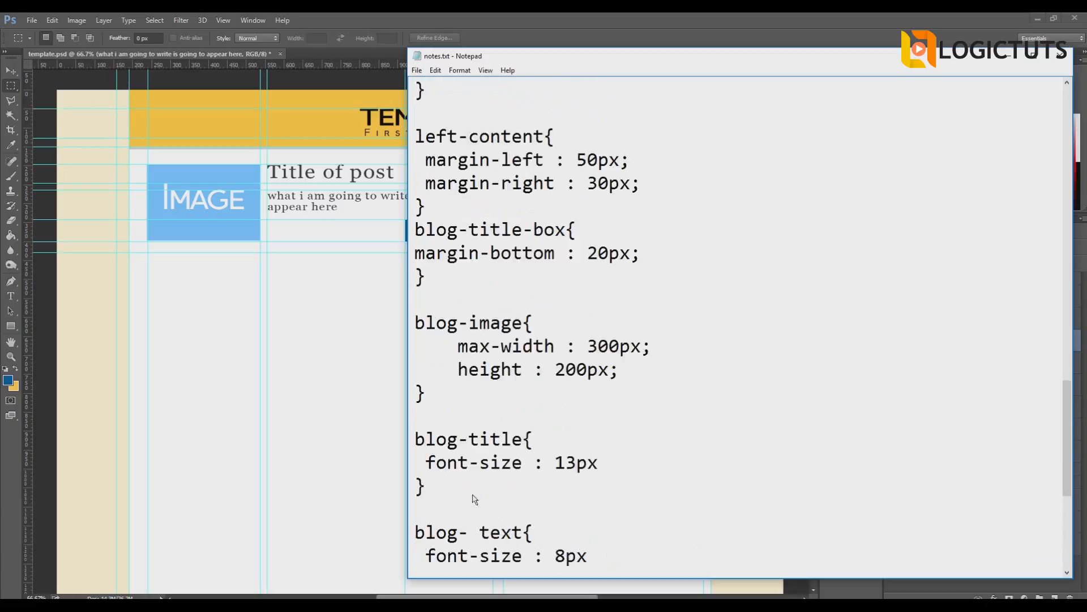
pyautogui.scroll(-6, 475, 499)
pyautogui.click(582, 511)
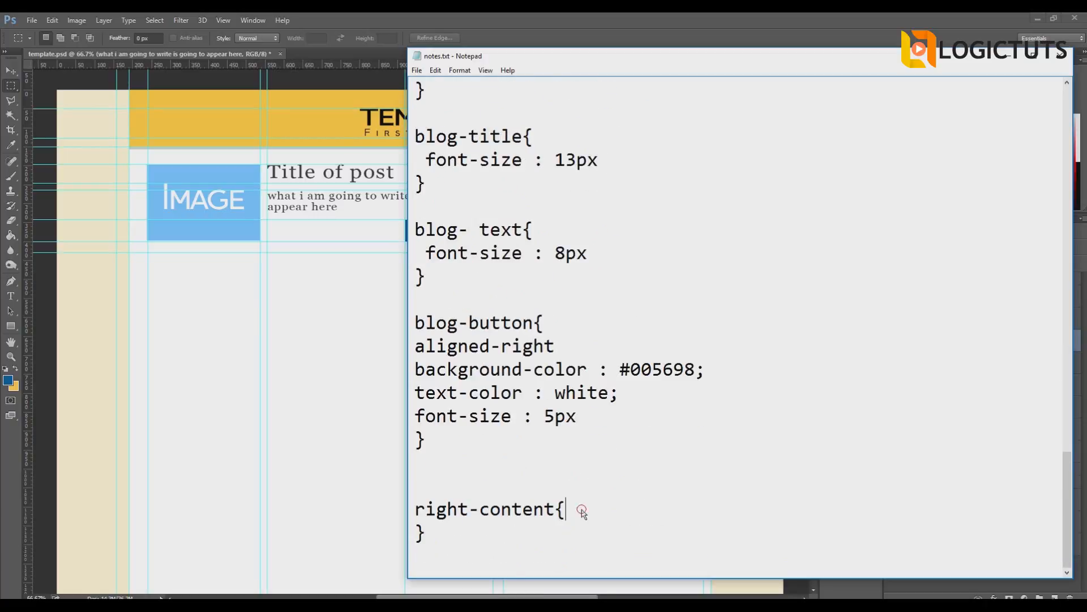
pyautogui.press('Return')
pyautogui.press('Return')
pyautogui.write('margin')
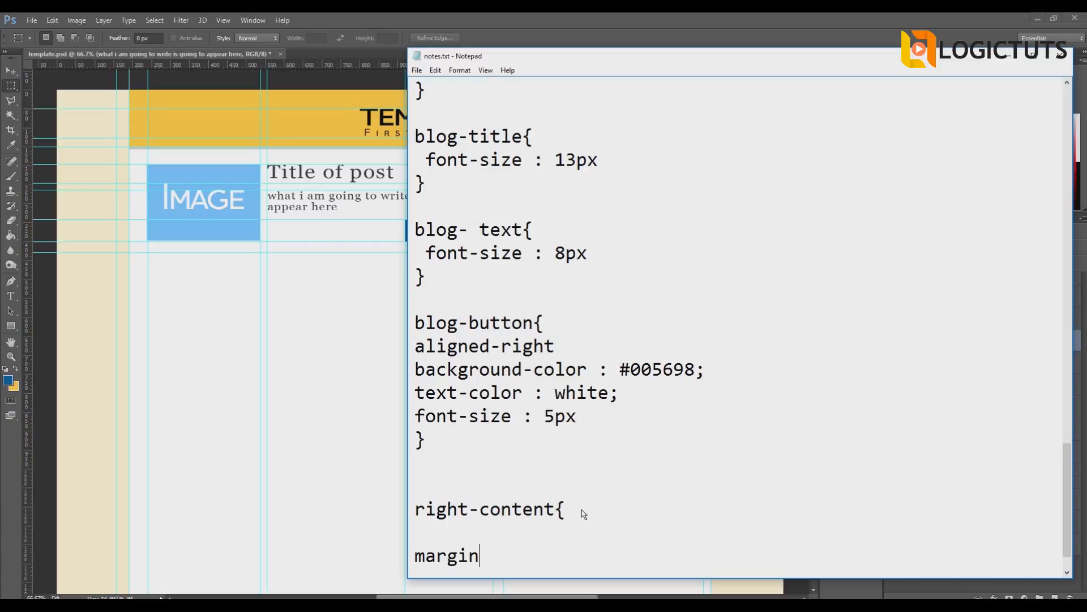
pyautogui.write('-right: 10px')
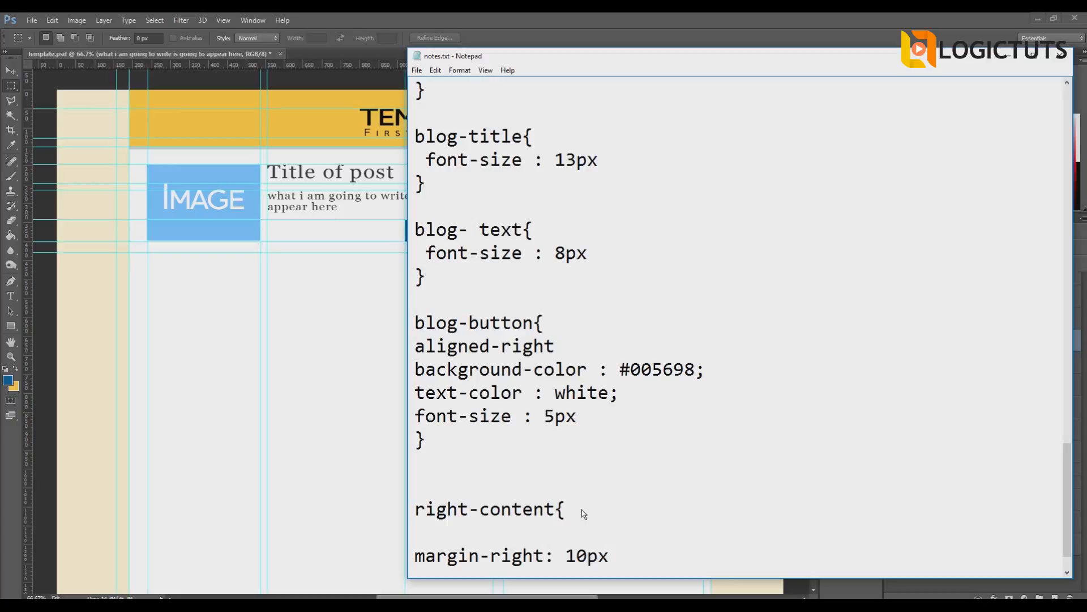
pyautogui.scroll(-1, 577, 519)
pyautogui.press('Return')
pyautogui.write('}')
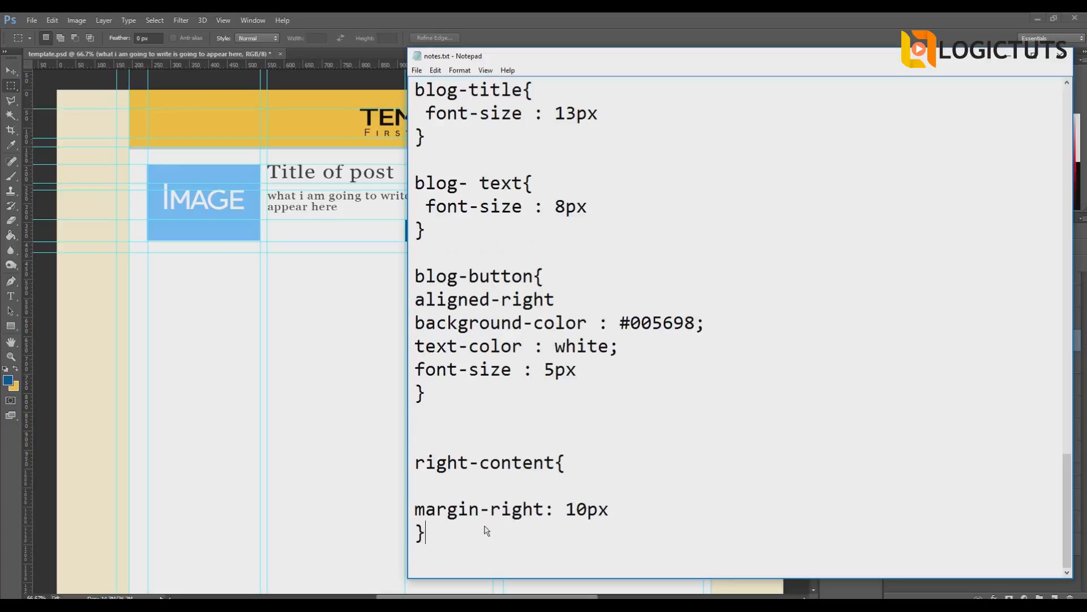
pyautogui.press('Return')
pyautogui.press('Return')
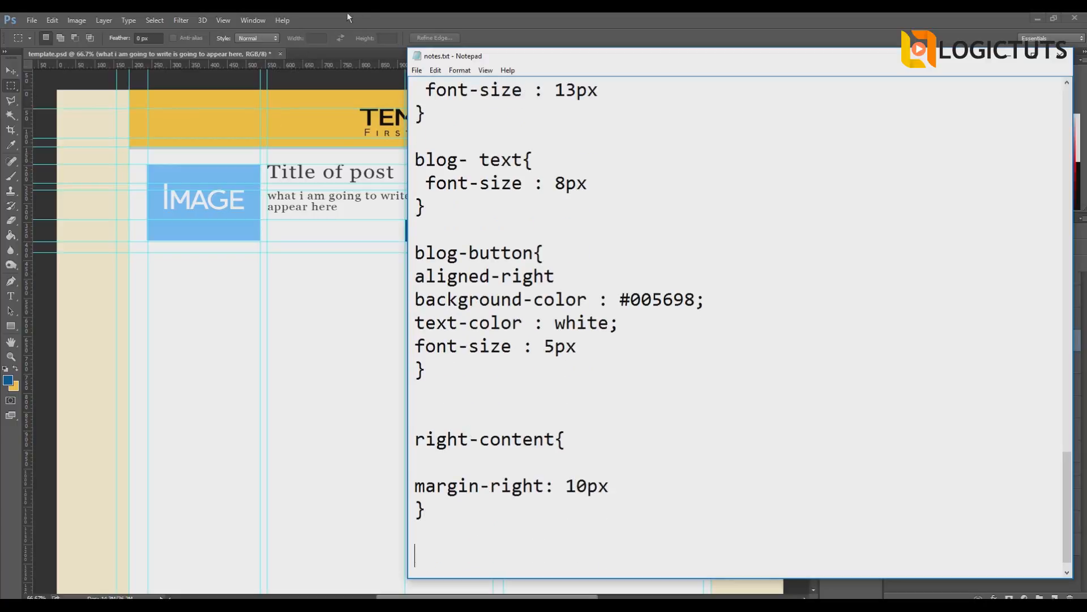
# Switch to Photoshop and create a layer group named side_bar inside the main group.
pyautogui.click(325, 17)
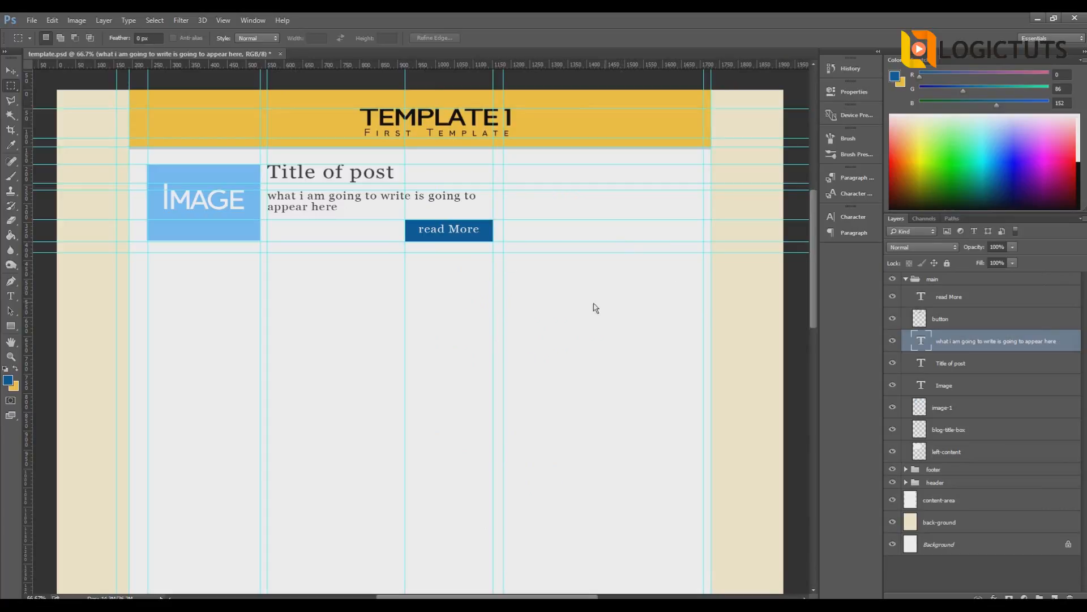
pyautogui.click(10, 326)
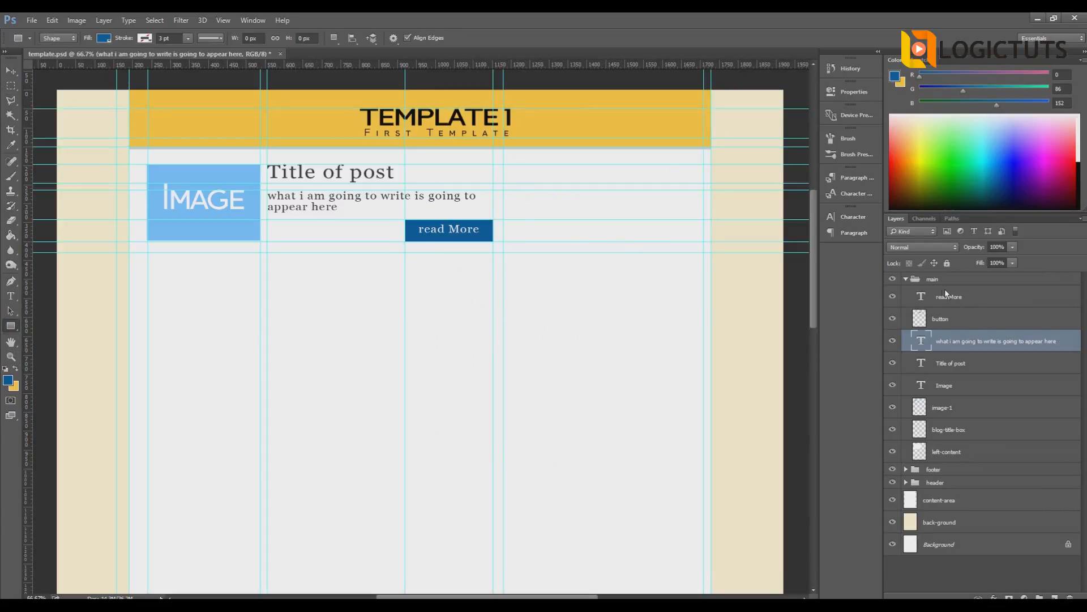
pyautogui.click(1039, 598)
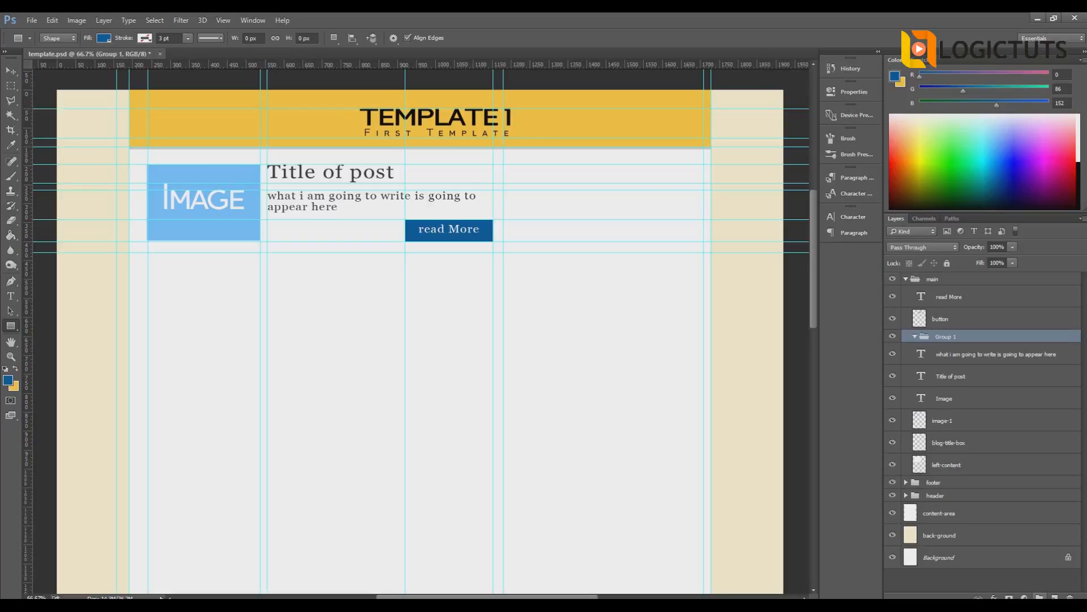
pyautogui.doubleClick(938, 337)
pyautogui.write('side_bar')
pyautogui.press('Return')
# Move the side_bar group to the top of the main group and select it.
pyautogui.moveTo(936, 297); pyautogui.dragTo(930, 275)
pyautogui.click(905, 279)
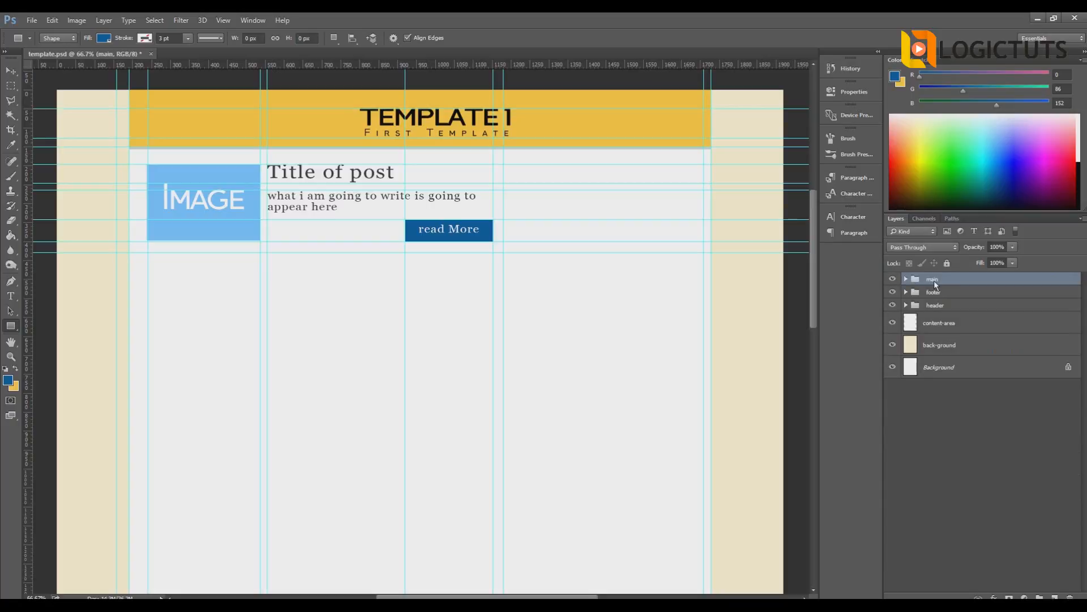
pyautogui.click(906, 279)
pyautogui.click(976, 291)
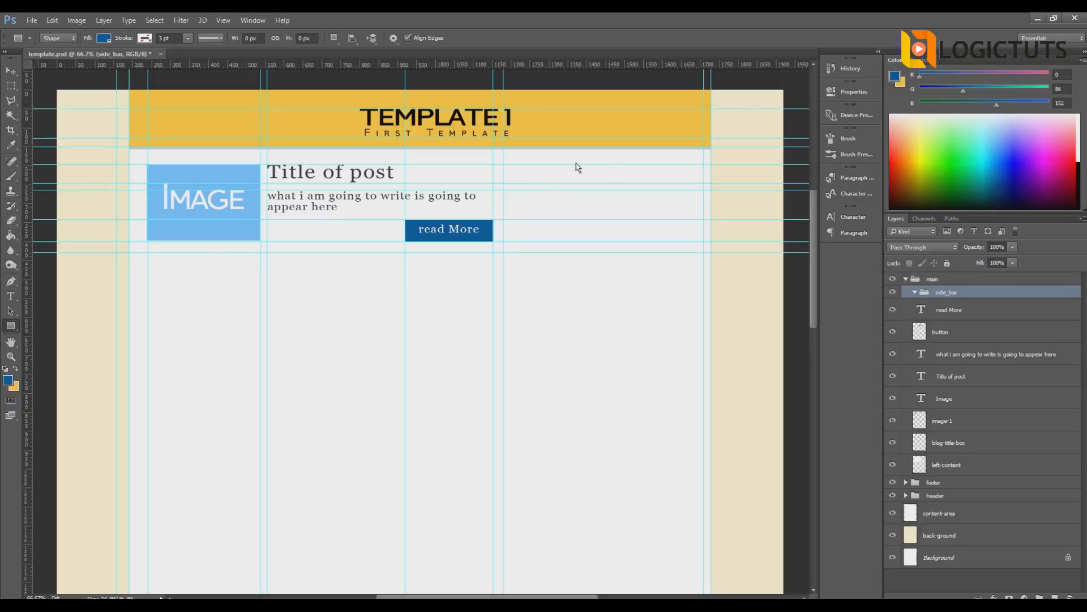
# Draw a rectangle of about 529 × 499 px in the sidebar column and fill it with the page background's beige.
pyautogui.moveTo(504, 165); pyautogui.dragTo(702, 357)
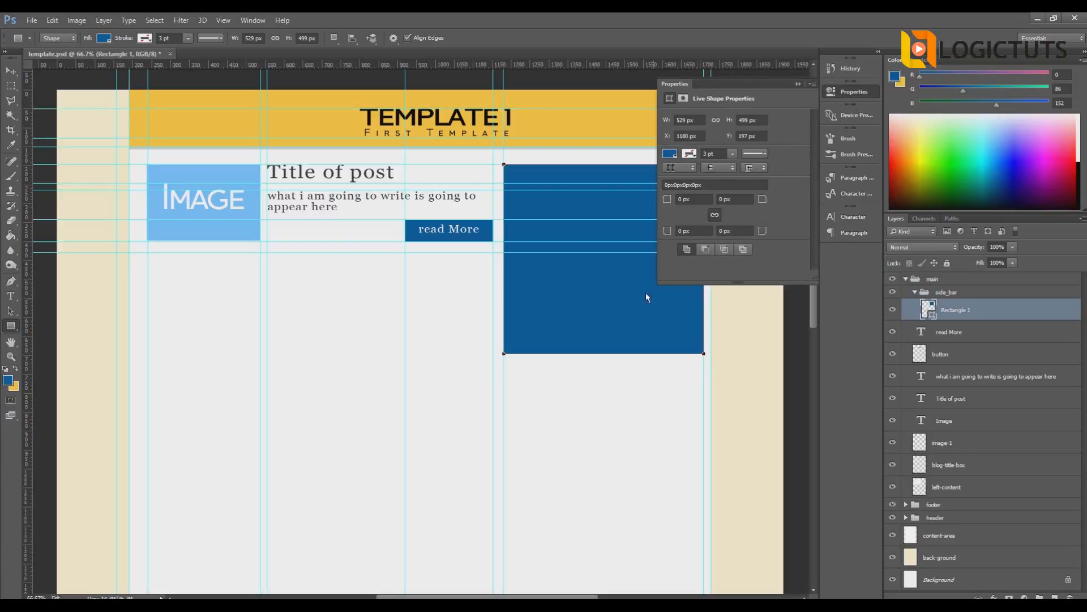
pyautogui.click(669, 154)
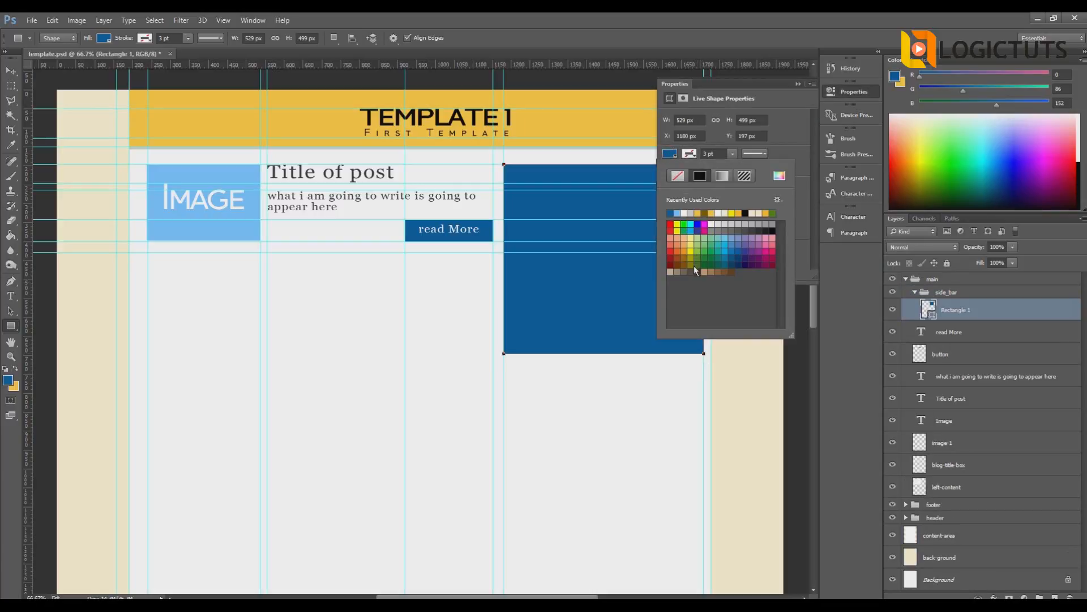
pyautogui.click(743, 389)
pyautogui.click(567, 251)
pyautogui.click(669, 154)
pyautogui.click(727, 214)
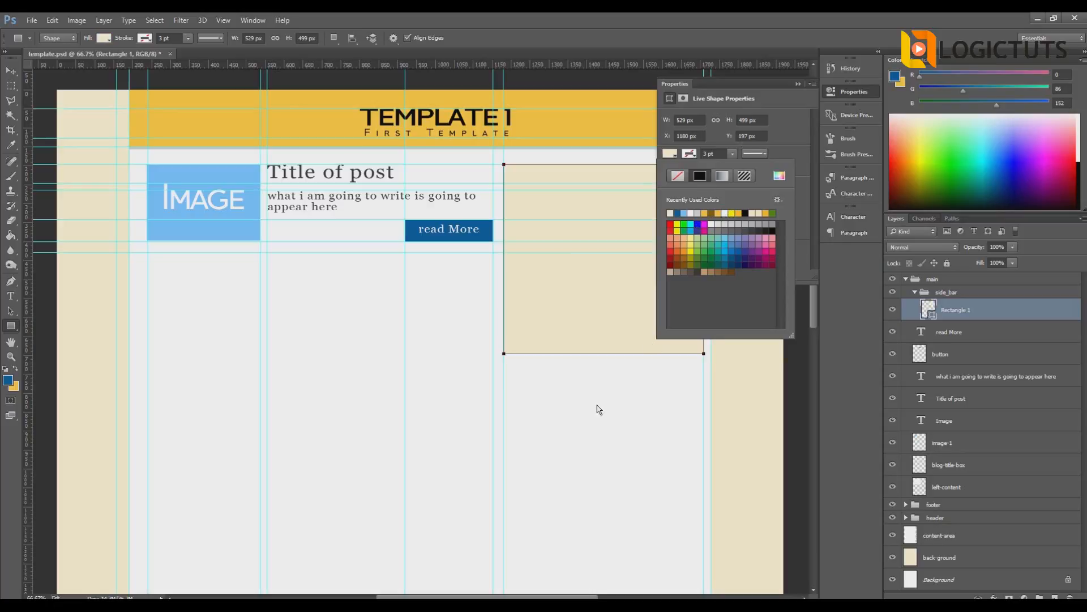
pyautogui.click(798, 84)
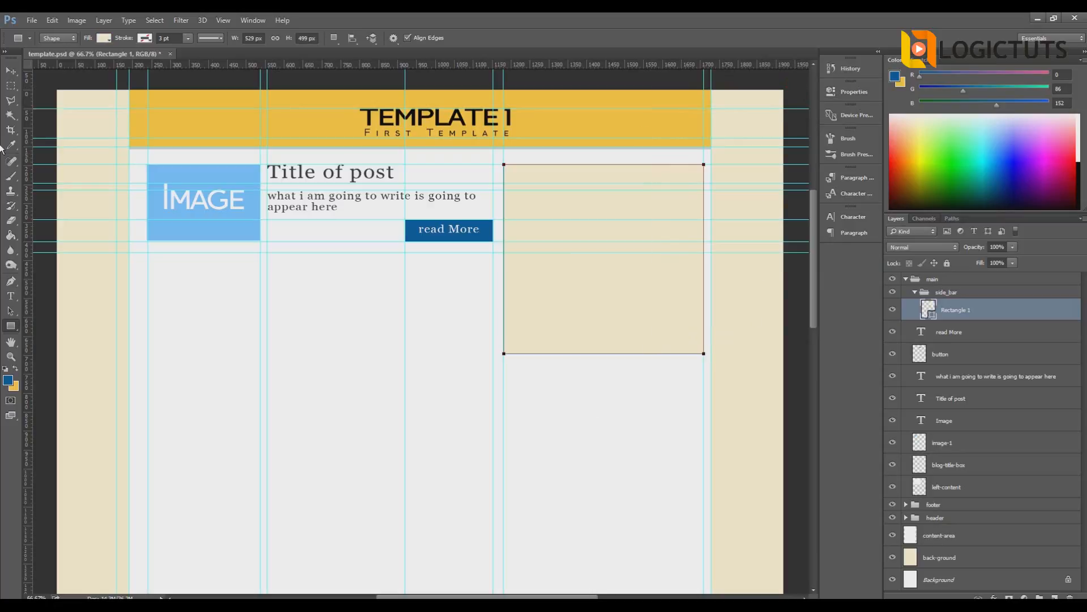
pyautogui.click(11, 86)
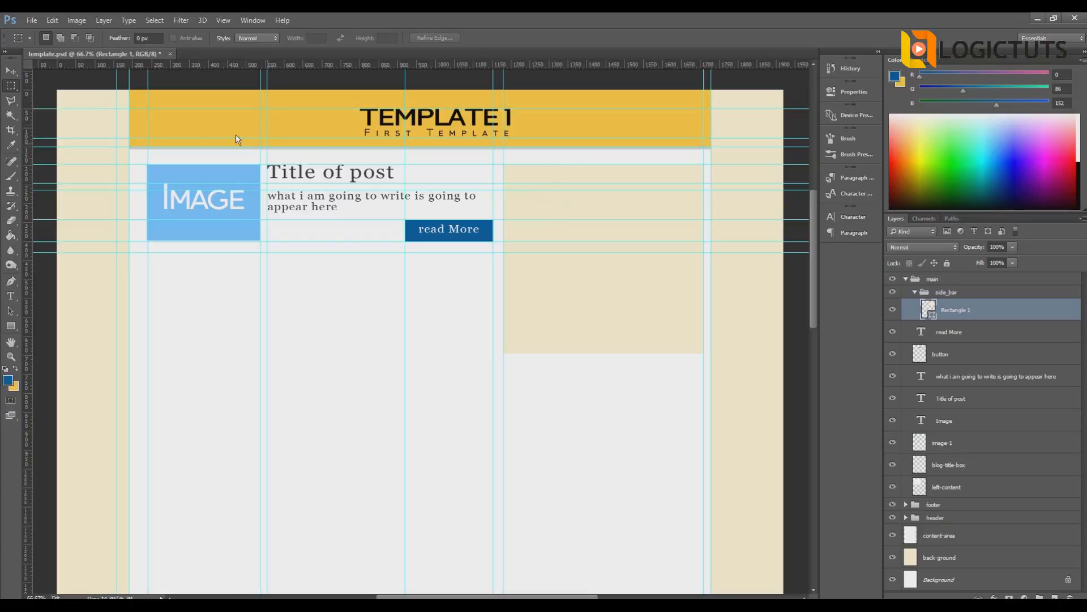
pyautogui.moveTo(475, 67); pyautogui.dragTo(514, 188)
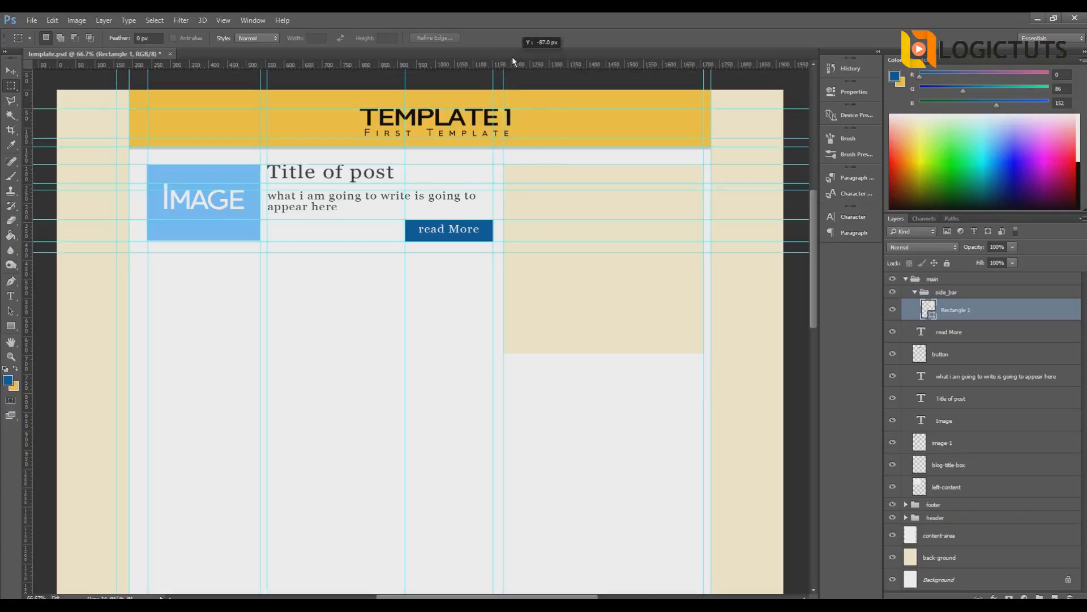
pyautogui.click(11, 326)
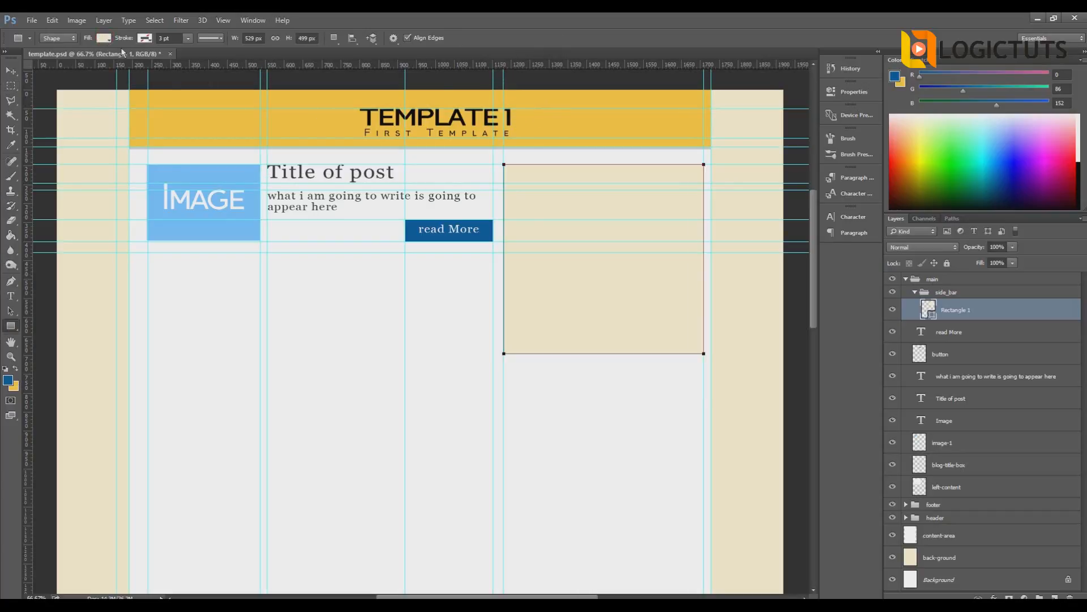
pyautogui.click(104, 38)
pyautogui.click(11, 320)
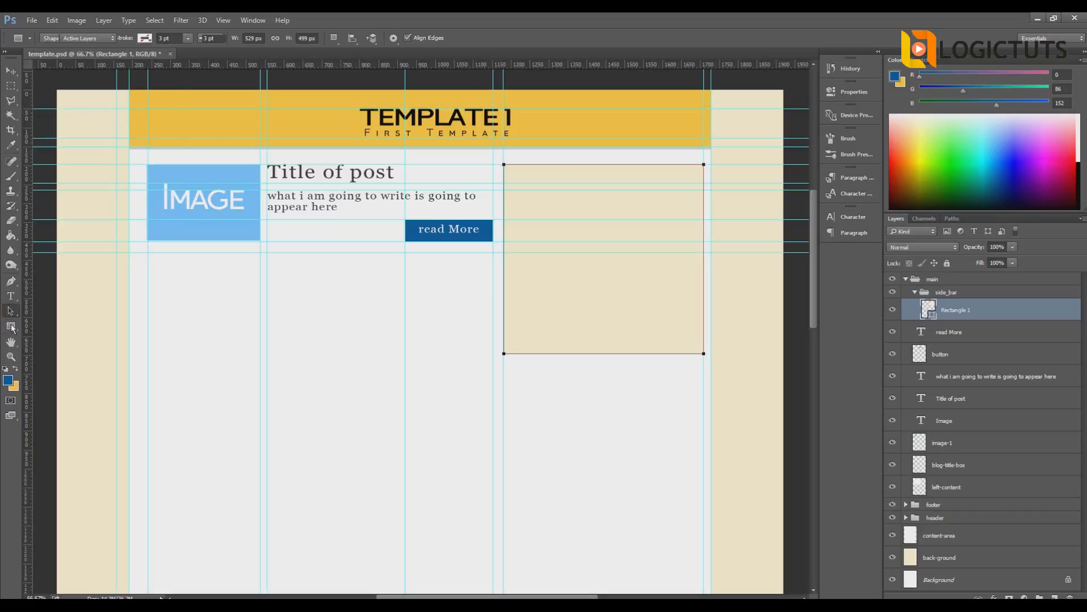
# Add a new layer in the side_bar group and select a full-width strip along the beige box's upper edge.
pyautogui.click(11, 86)
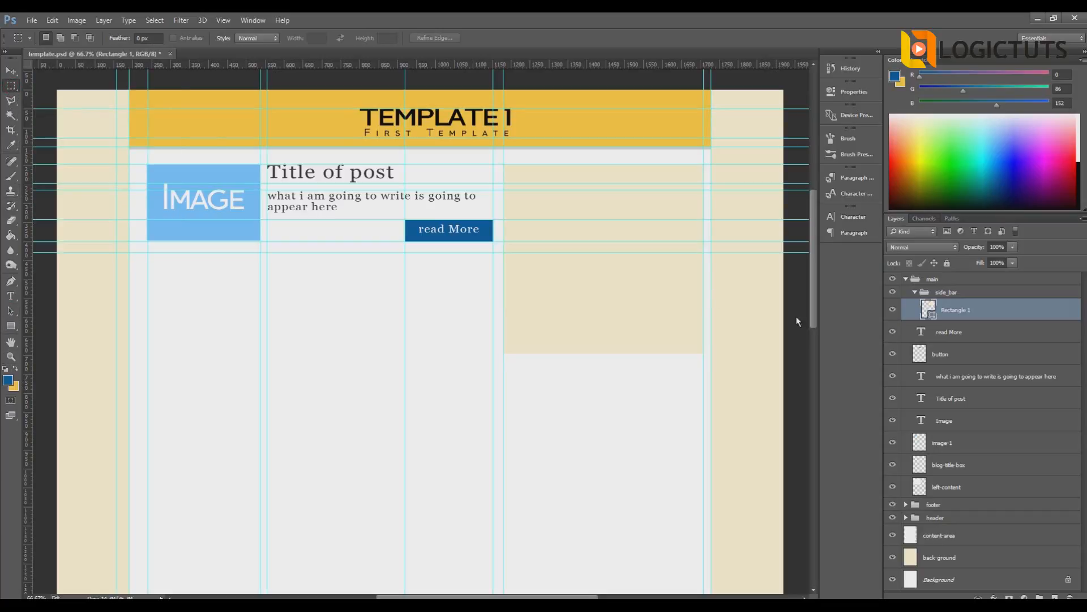
pyautogui.hotkey('ctrl', 'shift', 'n')
pyautogui.press('Return')
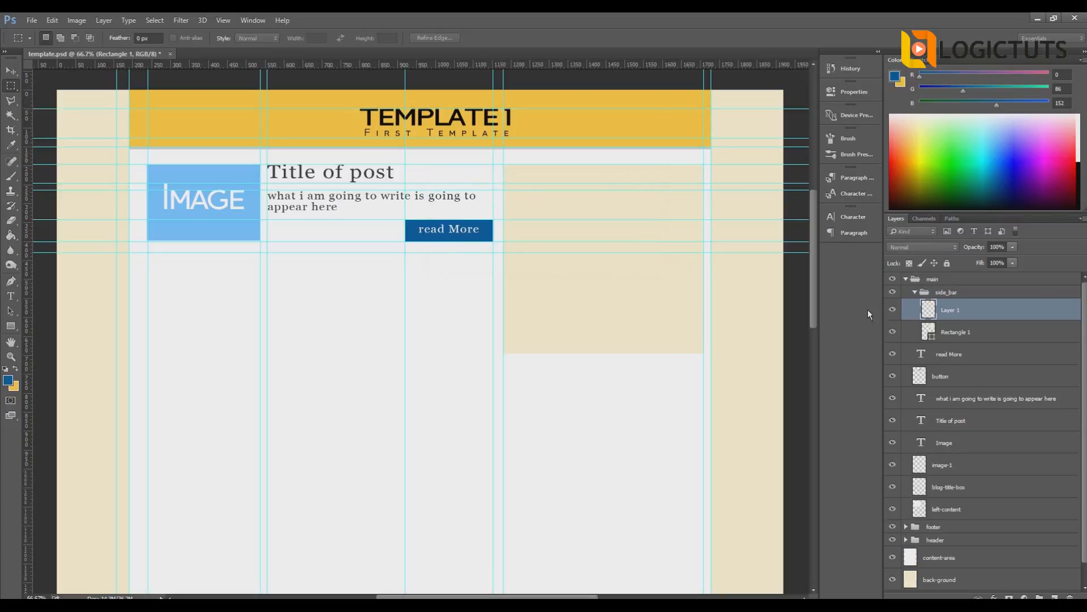
pyautogui.moveTo(503, 166); pyautogui.dragTo(704, 183)
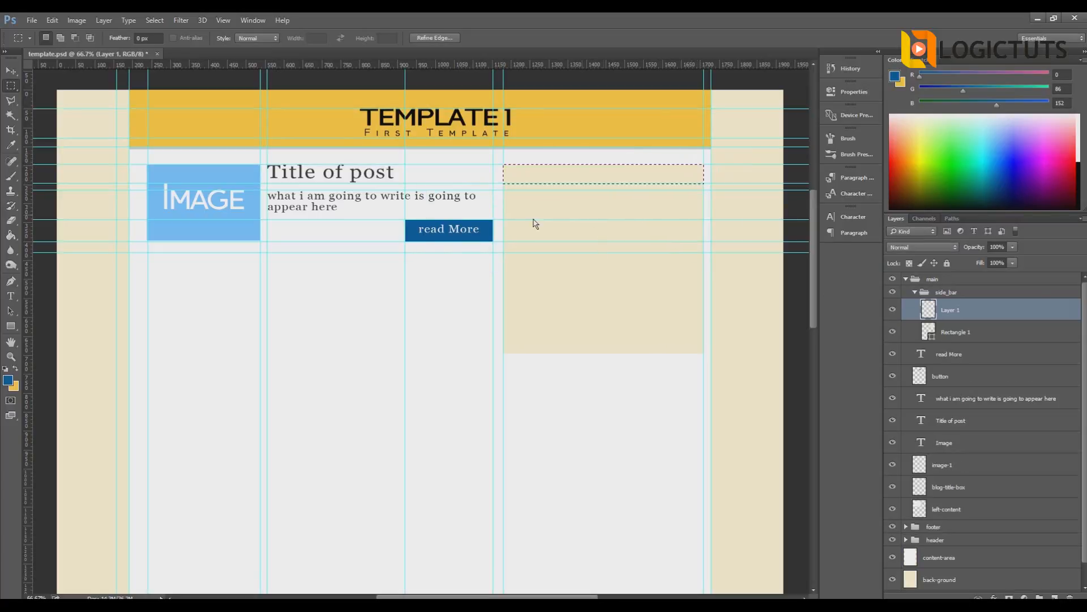
# Fill the selected strip with orange #ff8c47 using the Paint Bucket and clear the selection.
pyautogui.click(7, 380)
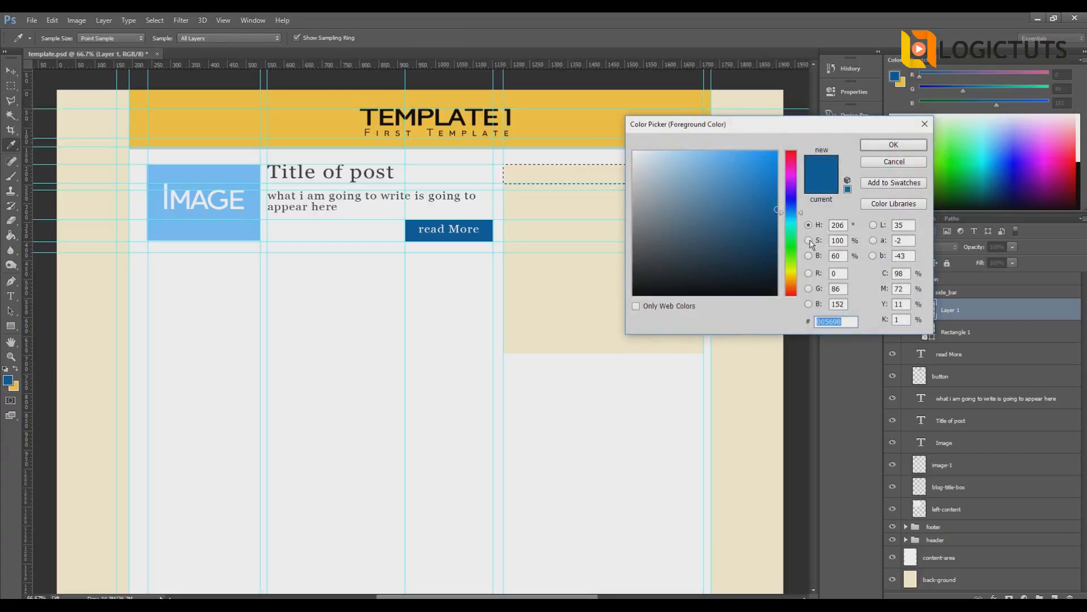
pyautogui.click(795, 287)
pyautogui.moveTo(766, 205); pyautogui.dragTo(737, 152)
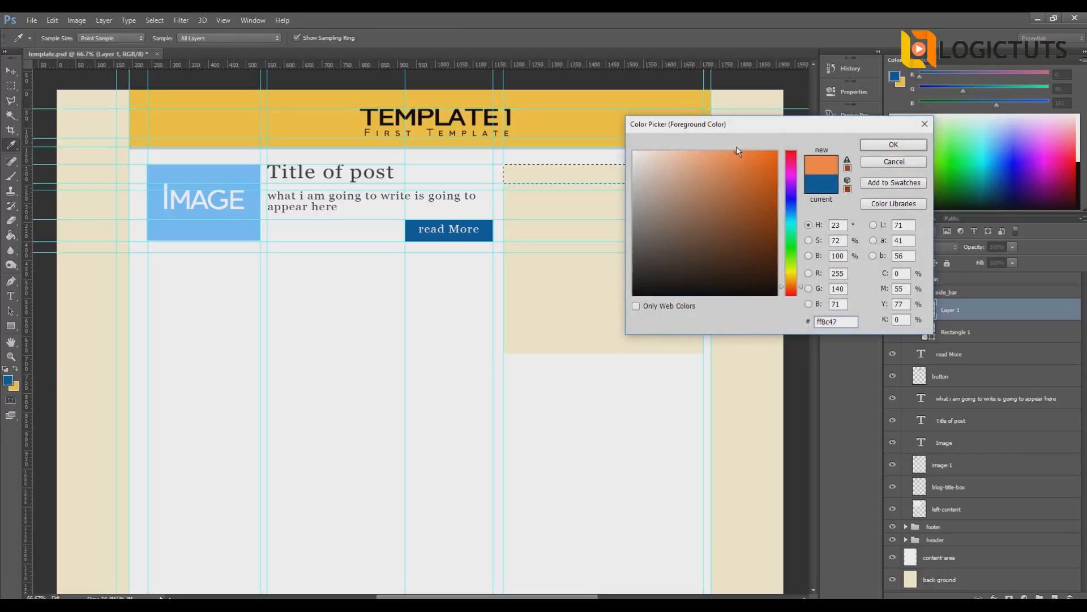
pyautogui.click(893, 145)
pyautogui.click(10, 234)
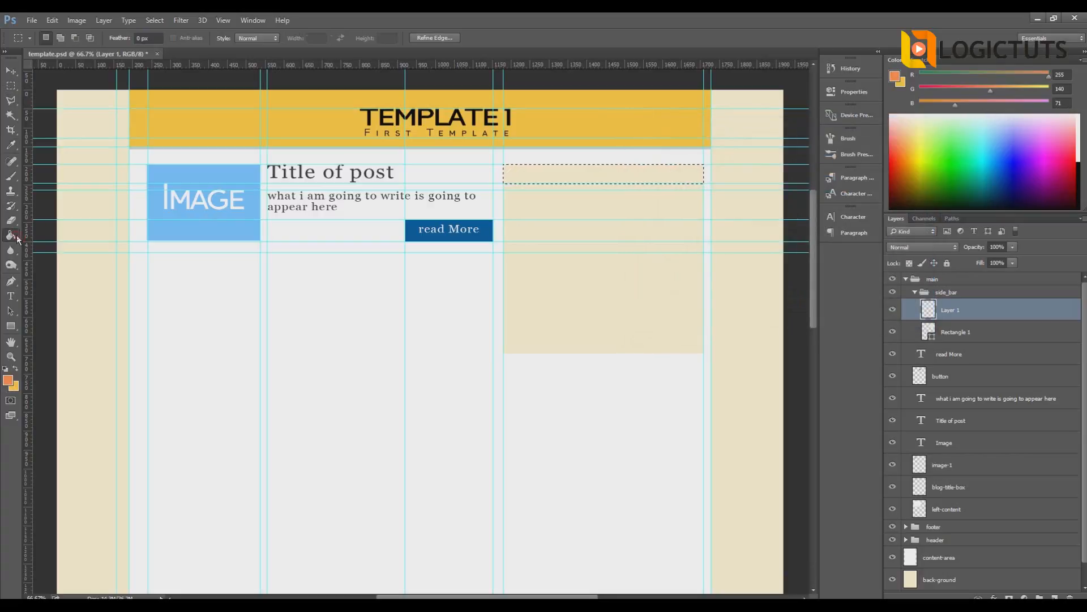
pyautogui.click(522, 171)
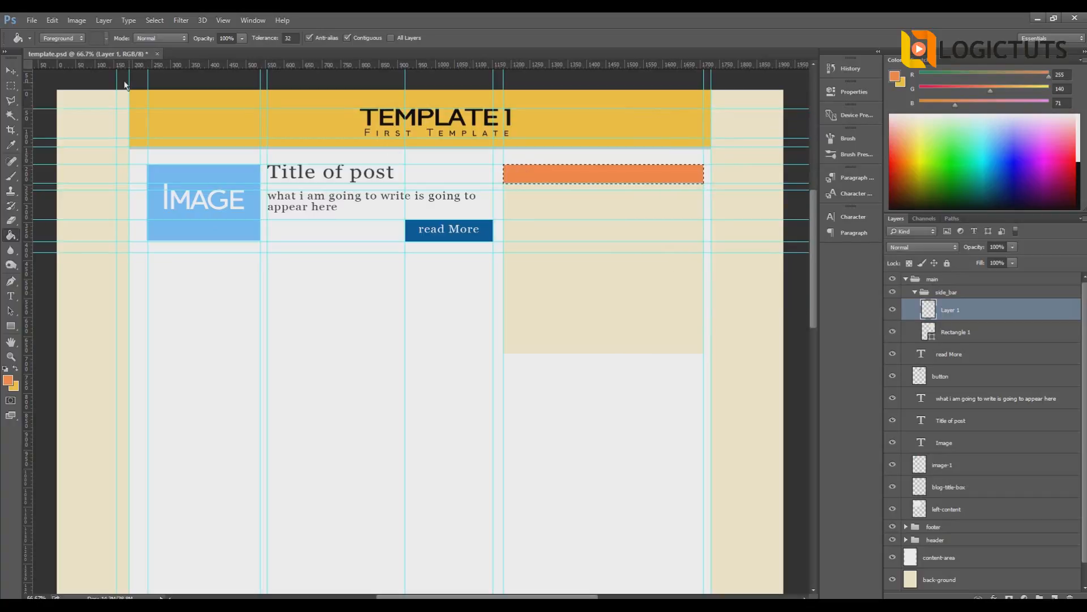
pyautogui.click(10, 85)
pyautogui.hotkey('ctrl', 'd')
# Place two horizontal guides inside the orange strip, slightly inset from its upper and lower edges.
pyautogui.scroll(2, 817, 328)
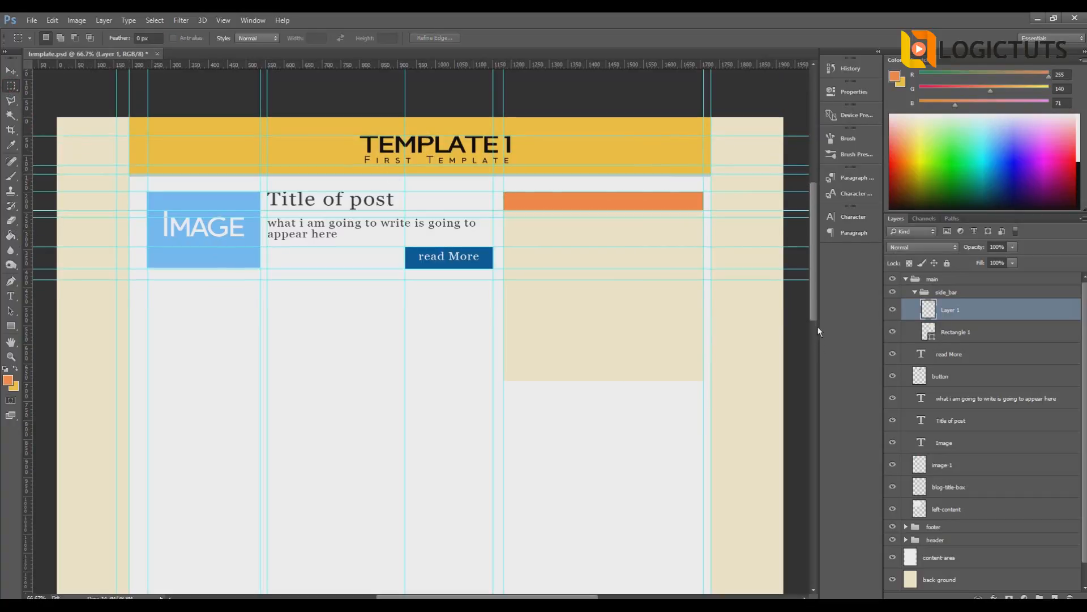
pyautogui.click(10, 296)
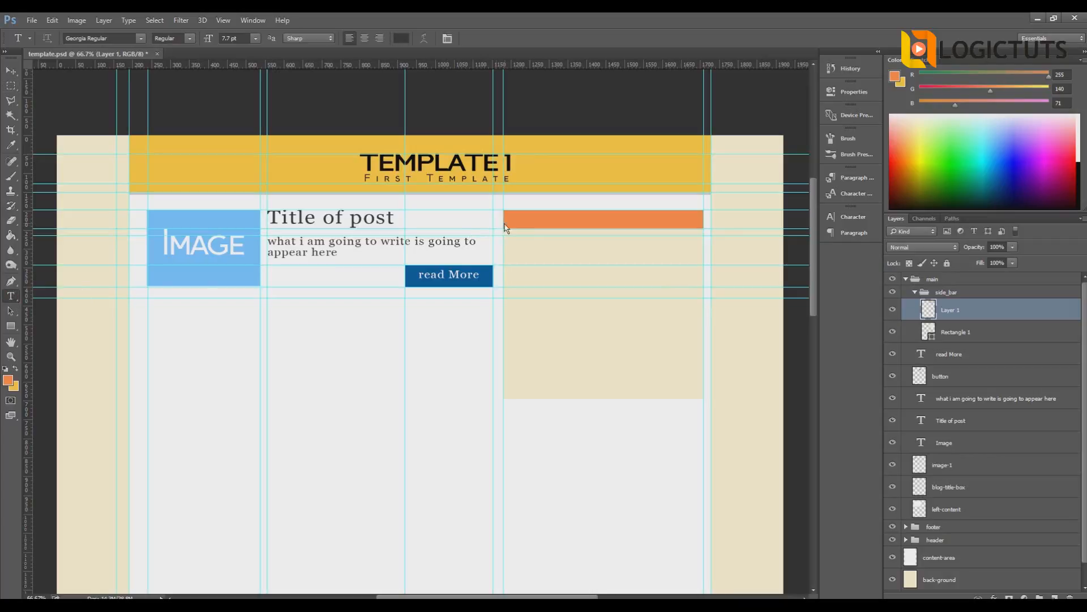
pyautogui.click(11, 356)
pyautogui.click(513, 180)
pyautogui.click(526, 176)
pyautogui.click(527, 175)
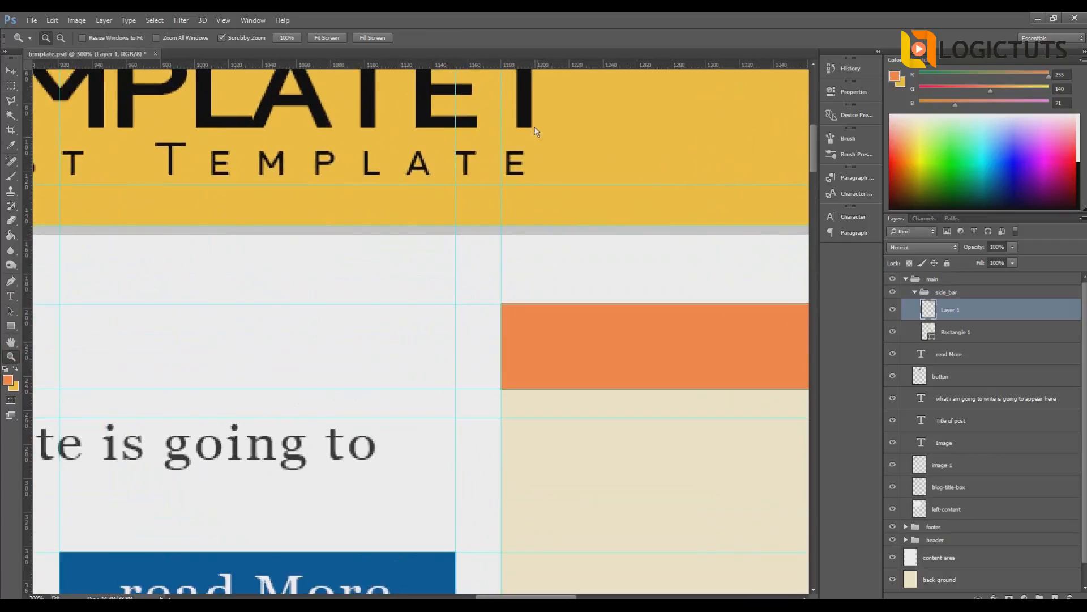
pyautogui.moveTo(531, 68); pyautogui.dragTo(588, 312)
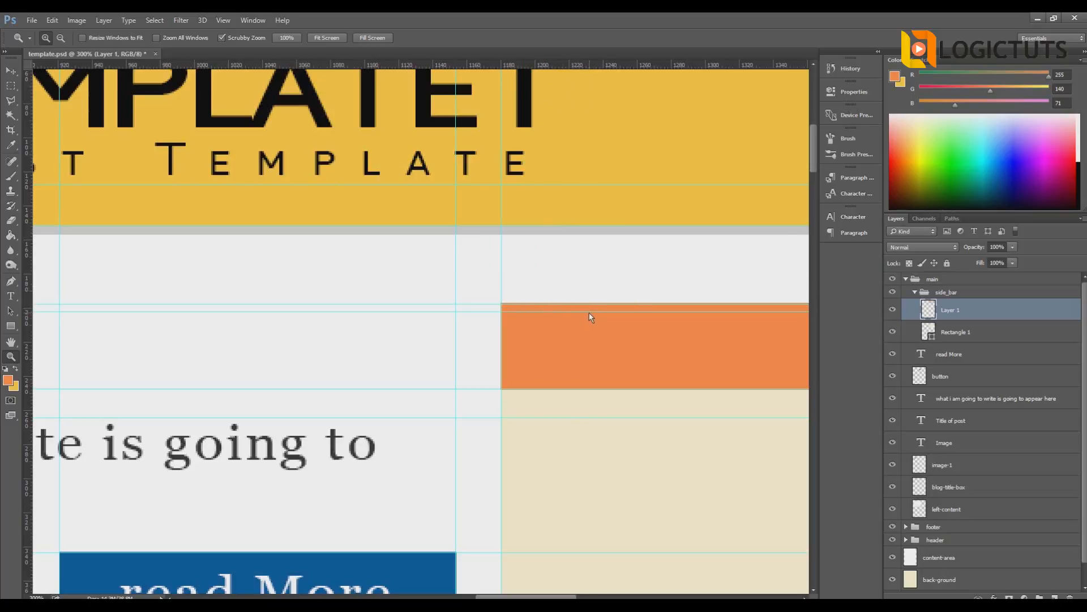
pyautogui.moveTo(565, 71); pyautogui.dragTo(580, 381)
pyautogui.moveTo(563, 311); pyautogui.dragTo(564, 318)
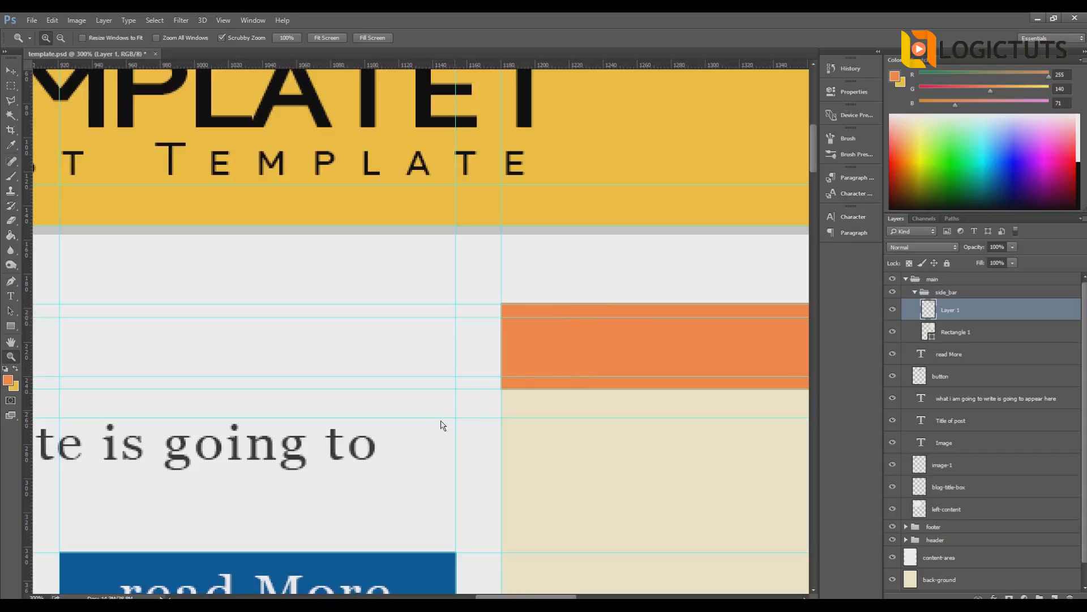
# Place a vertical guide just inside the orange strip's left edge and enter "top posts" in a text box fitted to the guides.
pyautogui.moveTo(31, 258); pyautogui.dragTo(531, 349)
pyautogui.click(11, 295)
pyautogui.moveTo(531, 318); pyautogui.dragTo(786, 376)
pyautogui.hscroll(5, 498, 445)
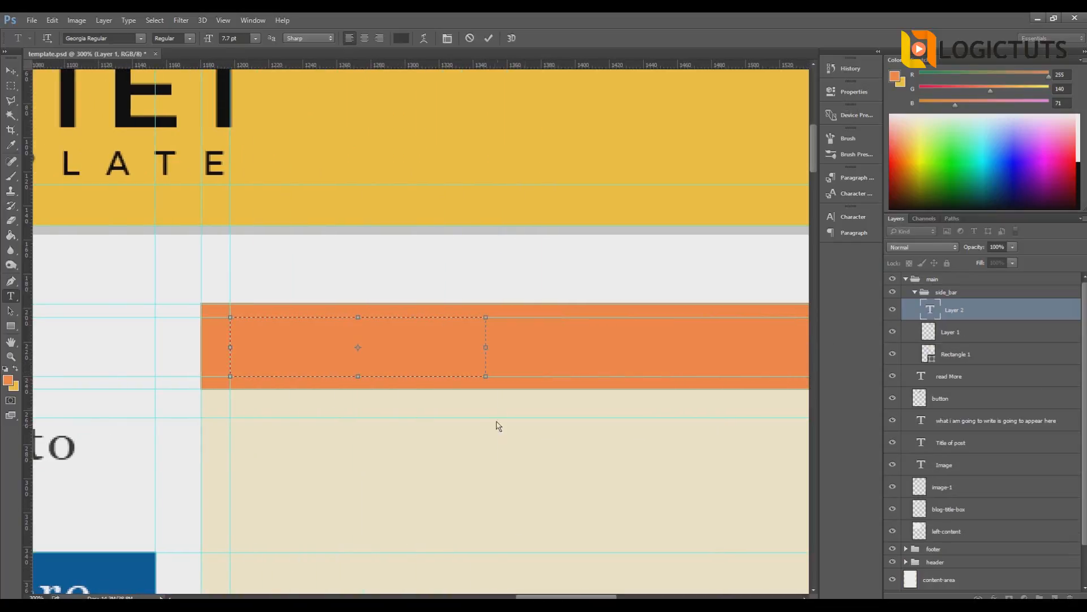
pyautogui.moveTo(689, 376); pyautogui.dragTo(728, 377)
pyautogui.write('top')
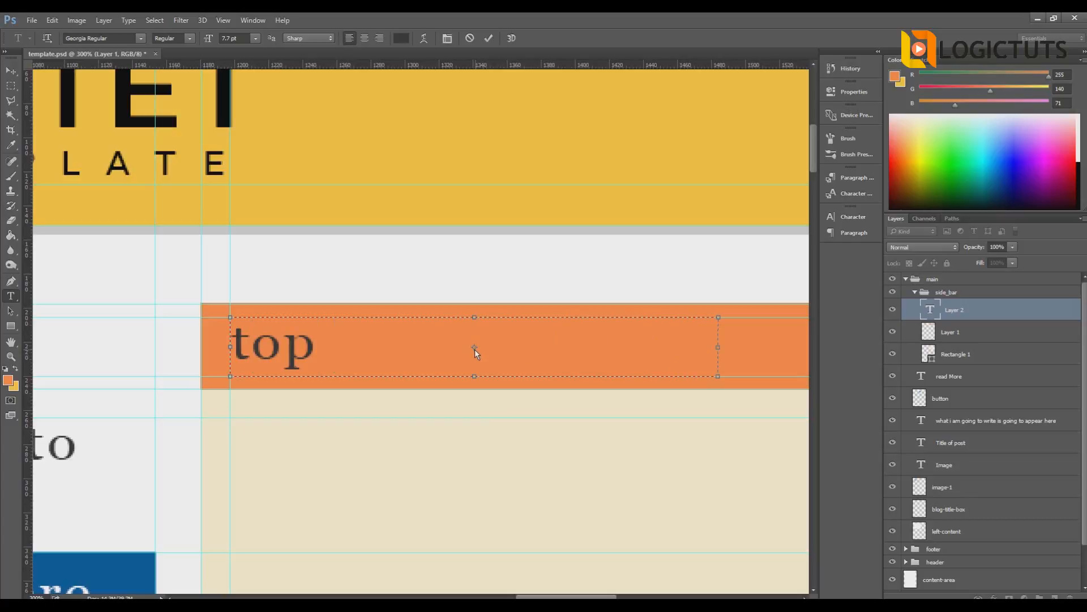
pyautogui.write(' posts')
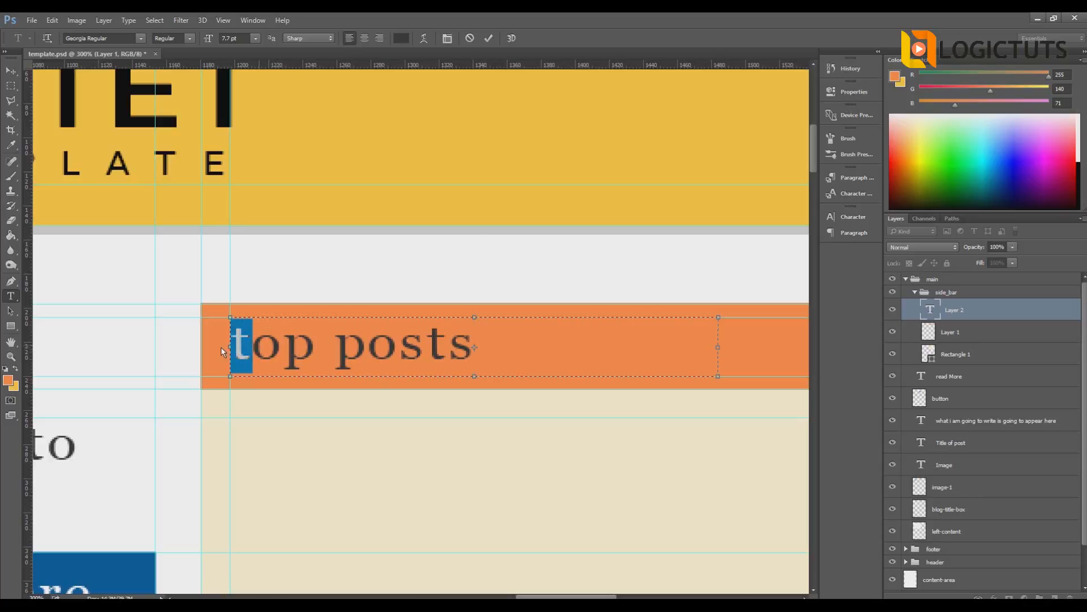
# Capitalise both words of the orange strip's heading as "Top Posts".
pyautogui.write('YT')
pyautogui.press('BackSpace')
pyautogui.press('BackSpace')
pyautogui.write('T')
pyautogui.moveTo(374, 354); pyautogui.dragTo(360, 355)
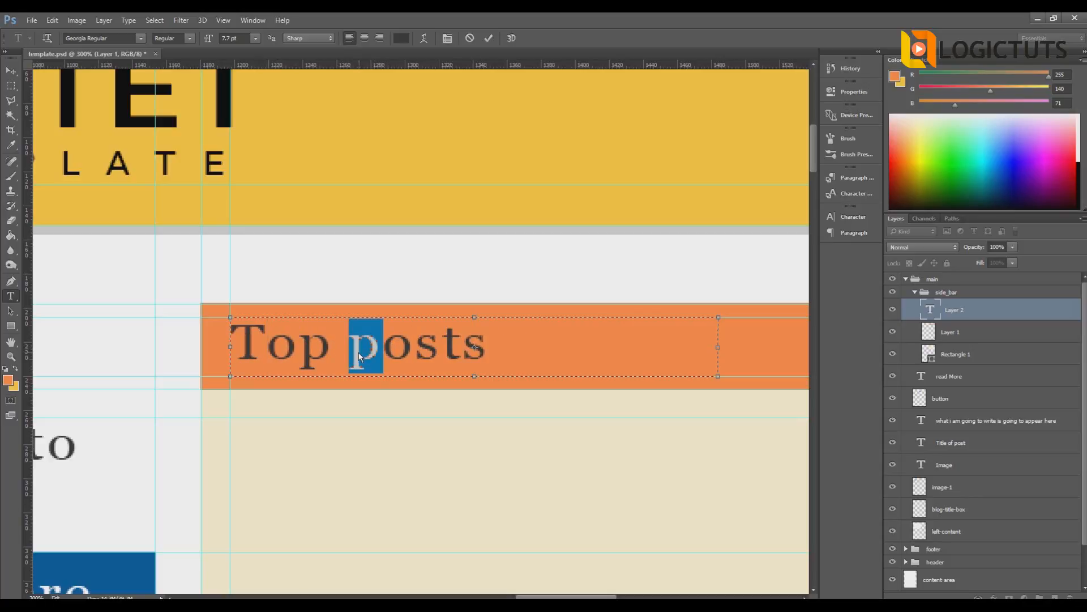
pyautogui.write('P')
# Set the Top Posts heading's text colour to white #ffffff and commit the text.
pyautogui.moveTo(537, 344); pyautogui.dragTo(240, 353)
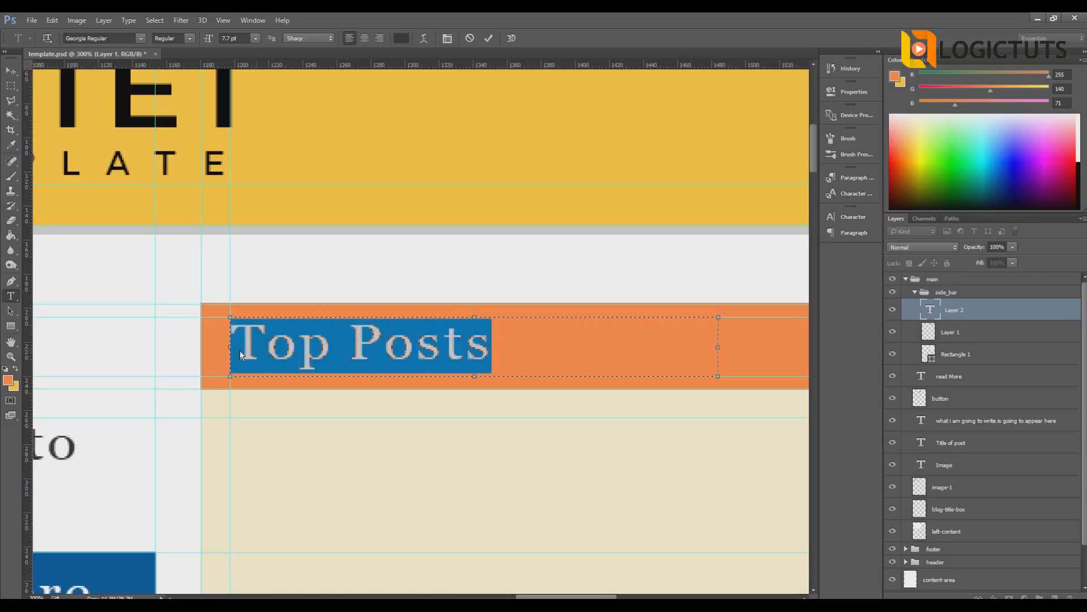
pyautogui.click(401, 38)
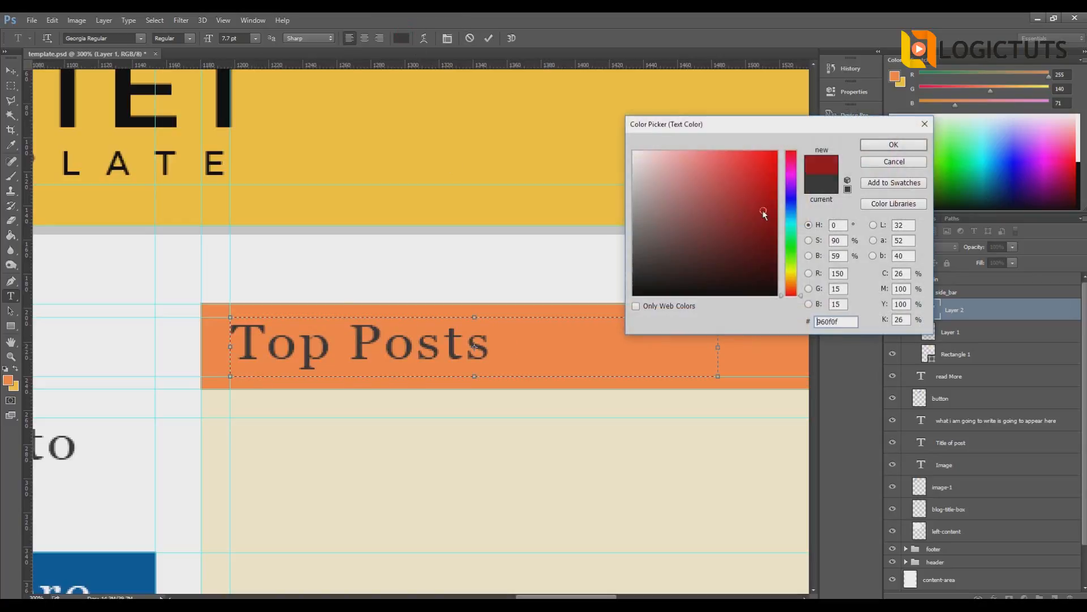
pyautogui.write('ffffff')
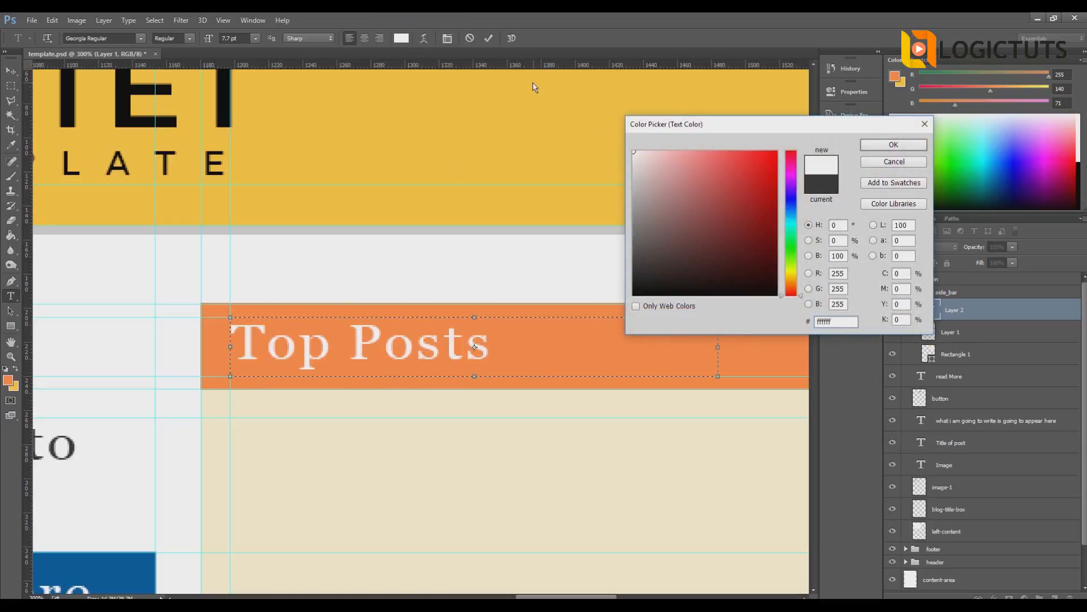
pyautogui.click(883, 146)
pyautogui.click(11, 357)
# Place a horizontal guide in the beige box, slightly below the orange strip.
pyautogui.keyDown('alt'); pyautogui.click(189, 353); pyautogui.keyUp('alt')
pyautogui.keyDown('alt'); pyautogui.click(189, 353); pyautogui.keyUp('alt')
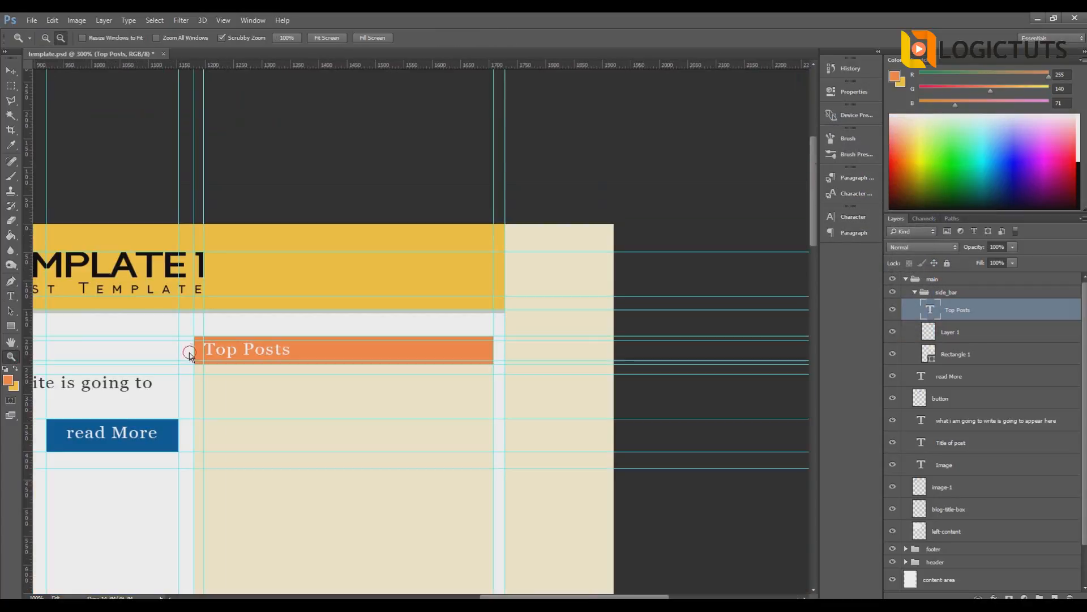
pyautogui.keyDown('alt'); pyautogui.click(191, 354); pyautogui.keyUp('alt')
pyautogui.click(223, 400)
pyautogui.keyDown('alt'); pyautogui.click(224, 402); pyautogui.keyUp('alt')
pyautogui.scroll(-1, 281, 447)
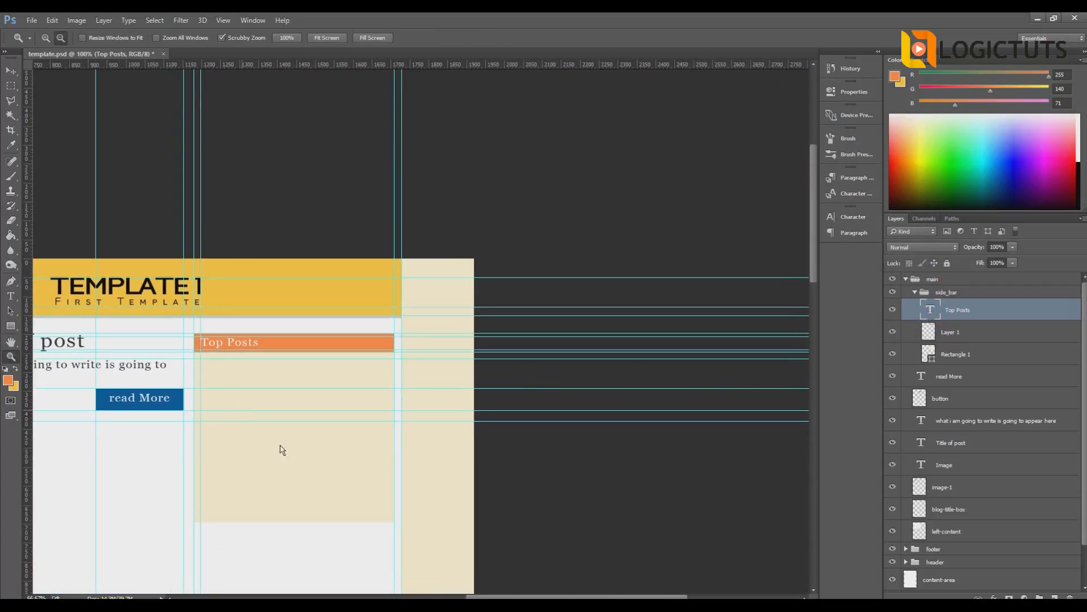
pyautogui.moveTo(538, 597); pyautogui.dragTo(475, 597)
pyautogui.scroll(-3, 476, 405)
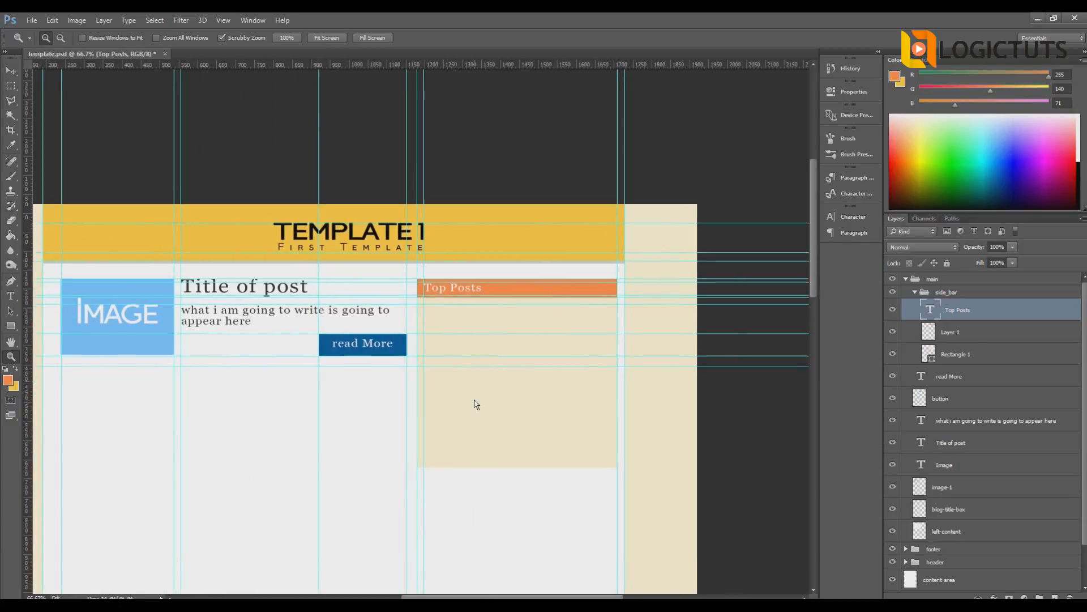
pyautogui.click(475, 290)
pyautogui.click(477, 291)
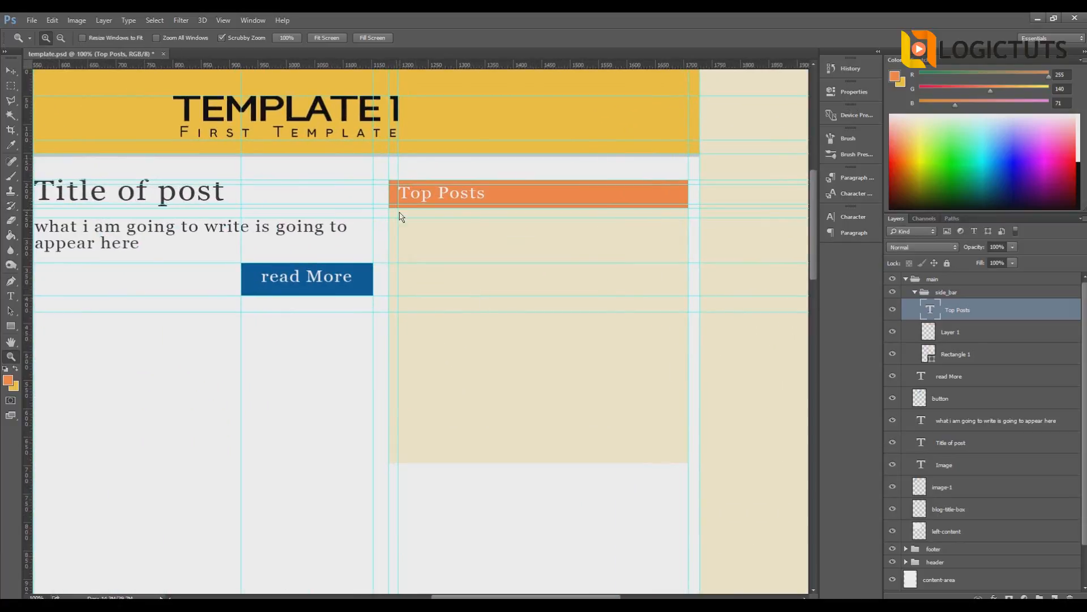
pyautogui.moveTo(478, 64); pyautogui.dragTo(482, 221)
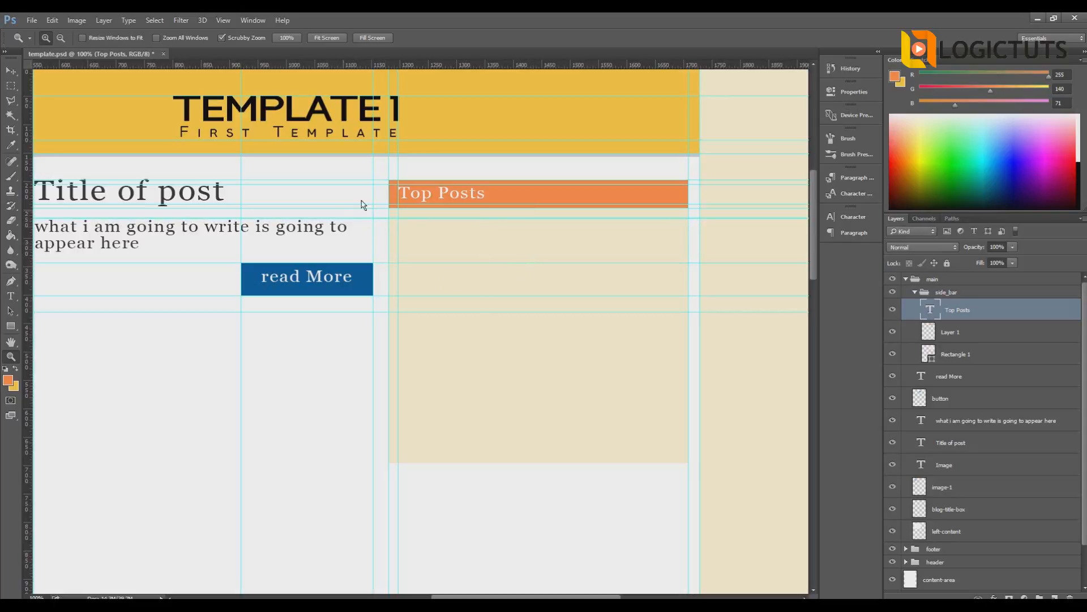
# Place a vertical guide just inside the beige box's right edge and two horizontal guides at and just above its lower edge.
pyautogui.doubleClick(27, 225)
pyautogui.click(800, 141)
pyautogui.moveTo(27, 208); pyautogui.dragTo(679, 222)
pyautogui.moveTo(616, 65); pyautogui.dragTo(649, 461)
pyautogui.moveTo(599, 69); pyautogui.dragTo(594, 458)
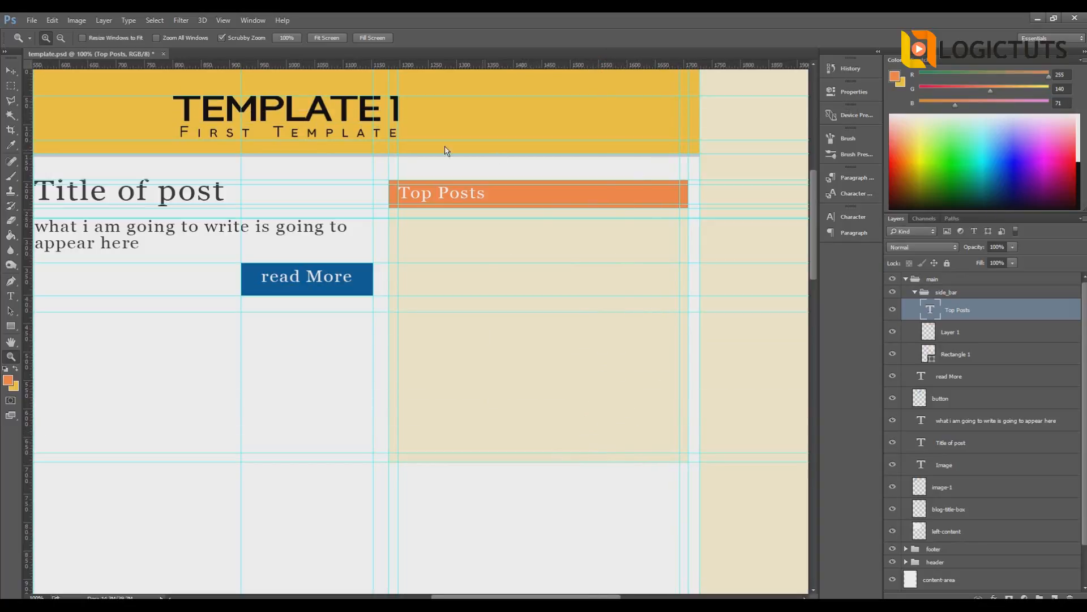
# Create a text box within the beige box's guides, enter "- monday" and set its text colour to #2f2e2e.
pyautogui.click(10, 295)
pyautogui.moveTo(400, 225); pyautogui.dragTo(577, 451)
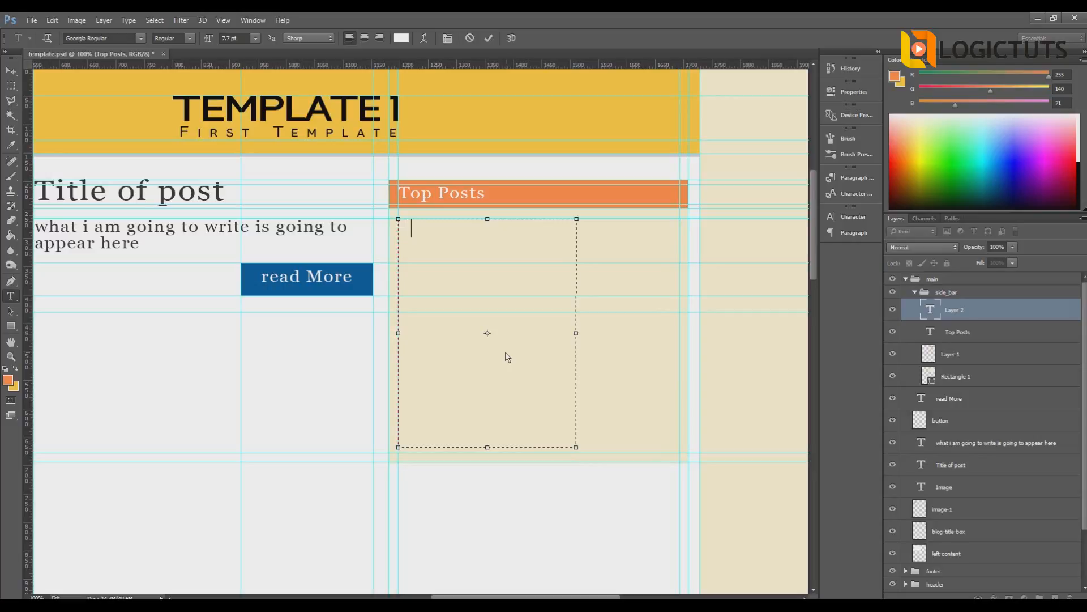
pyautogui.write('monday')
pyautogui.hotkey('ctrl', 'a')
pyautogui.click(405, 39)
pyautogui.write('2f2e2e')
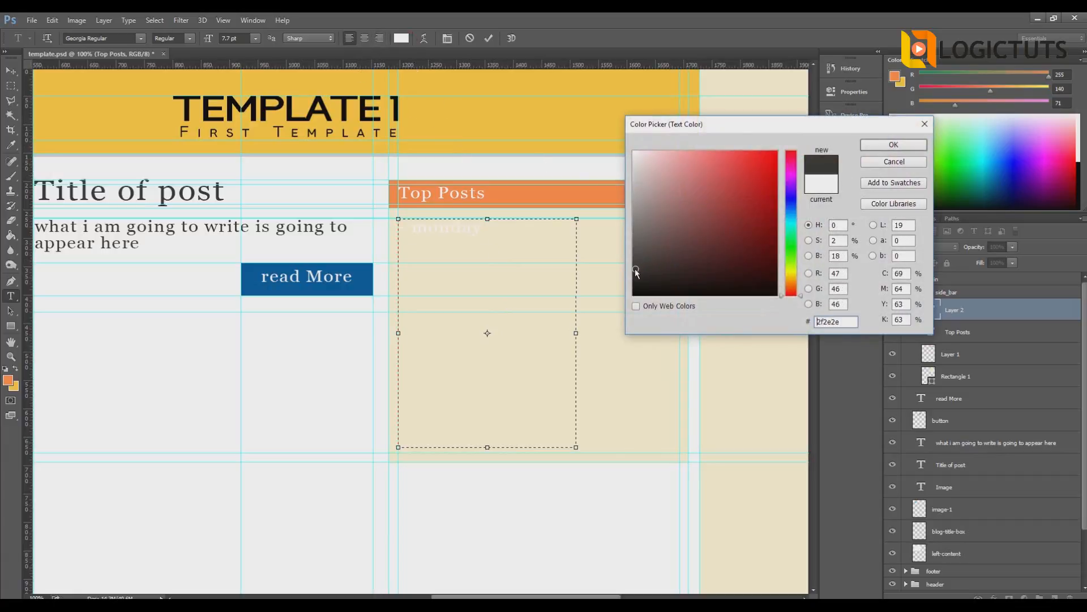
pyautogui.click(887, 143)
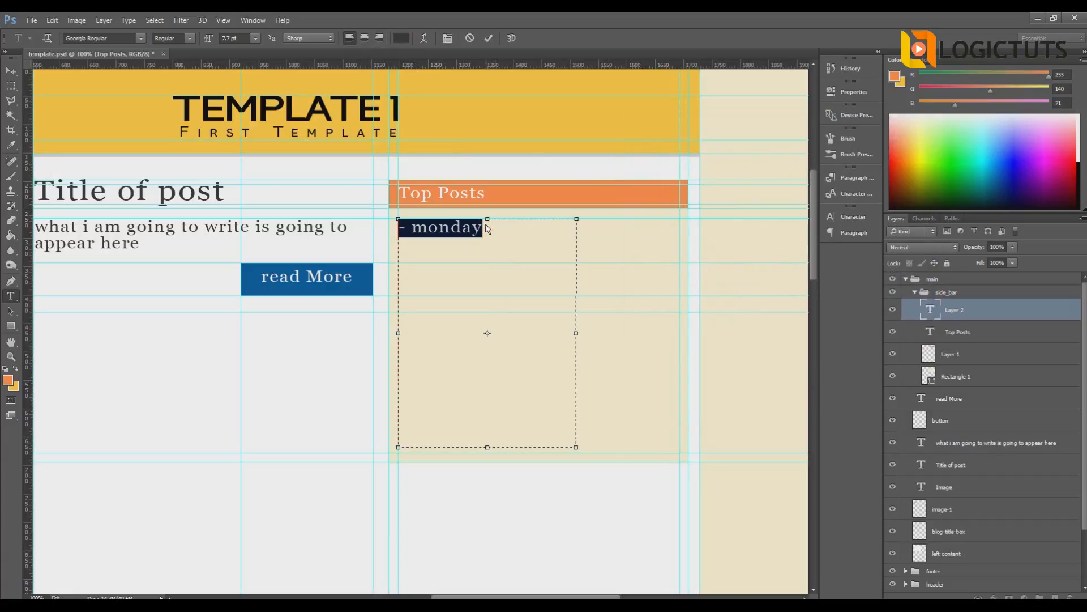
# Add the list lines "- tuesday", "-wednesday" and "- etc" below monday and commit the text.
pyautogui.click(484, 231)
pyautogui.write('-')
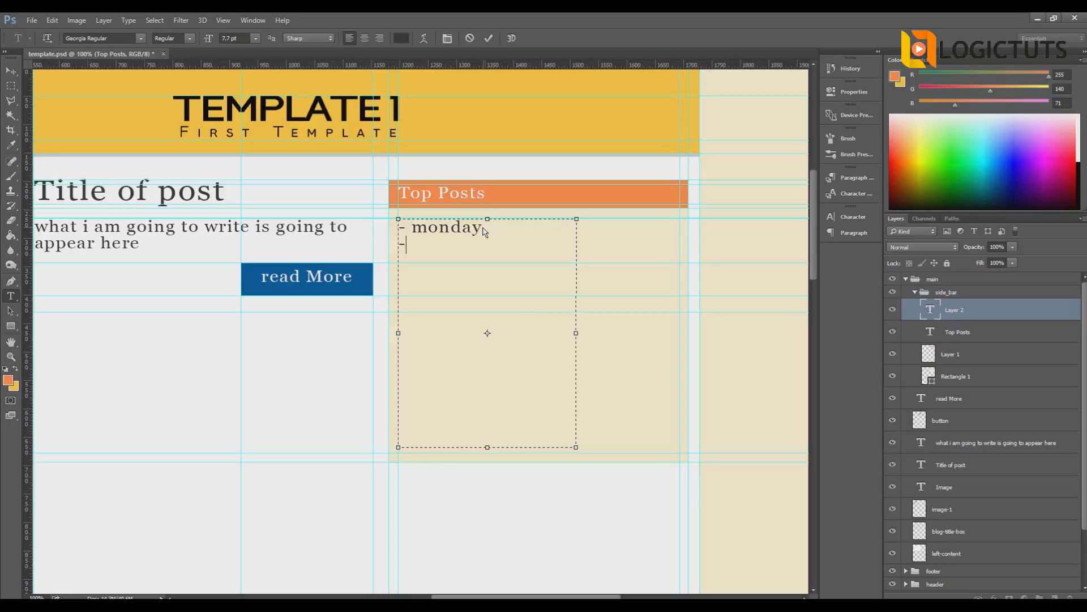
pyautogui.write(' tuesd ay')
pyautogui.press('Return')
pyautogui.write('-we')
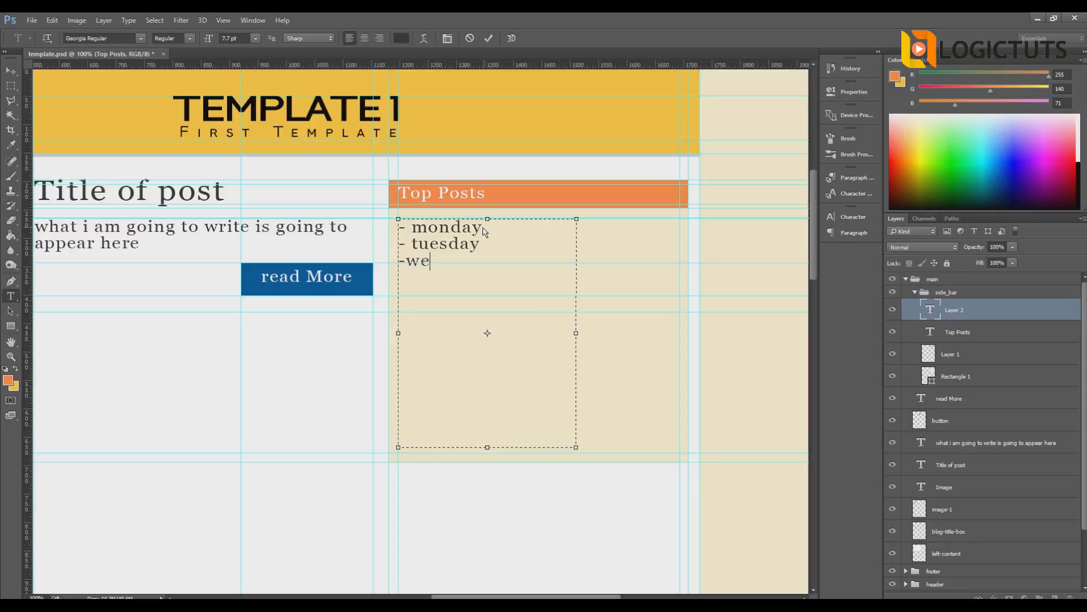
pyautogui.write('dnesday')
pyautogui.press('Return')
pyautogui.write('- etc')
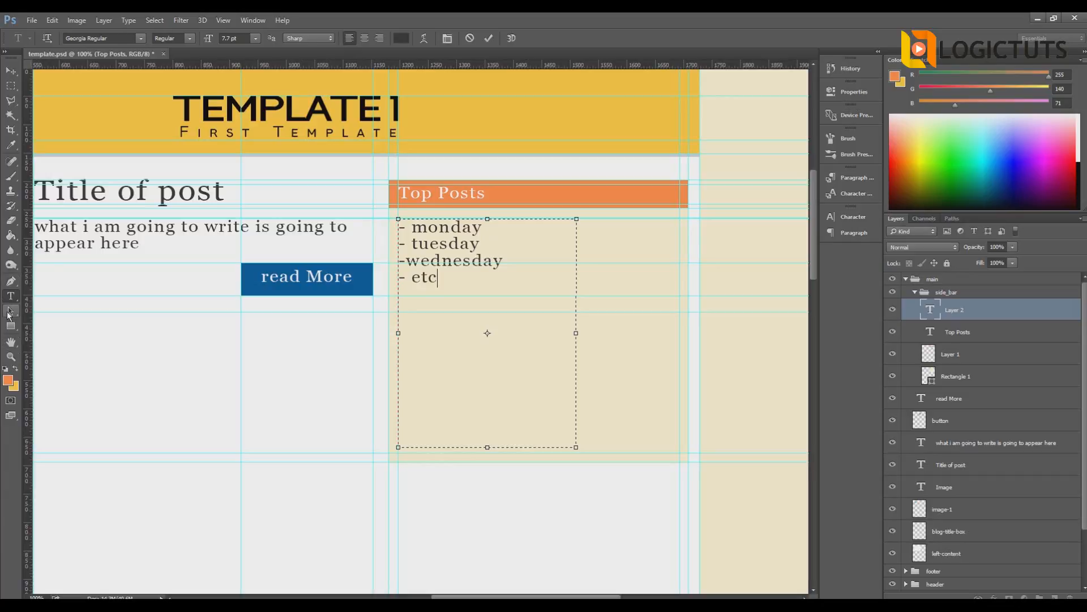
pyautogui.click(10, 310)
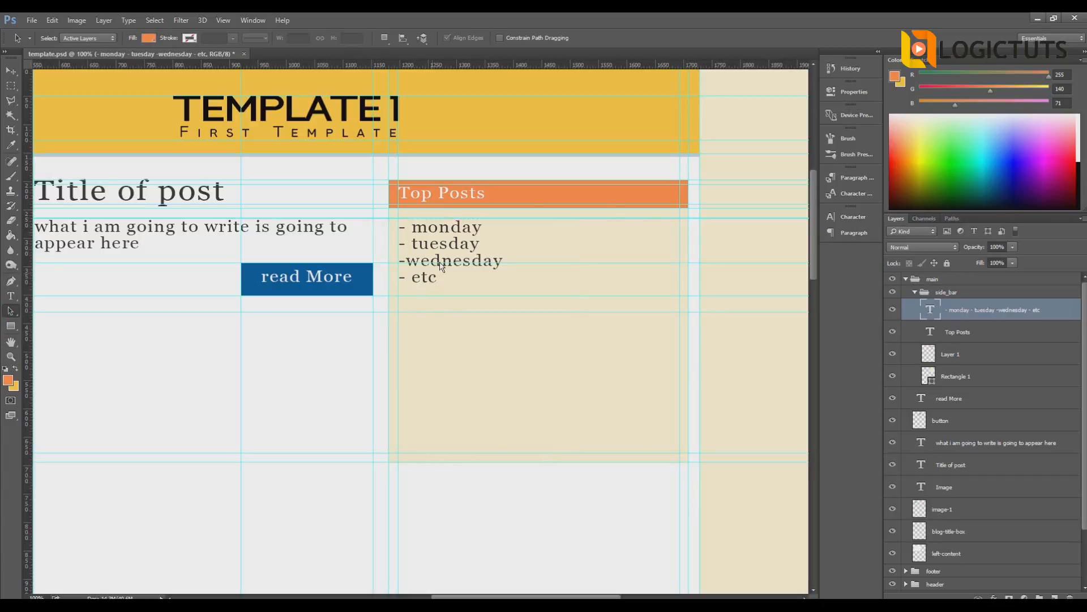
# Examine the overall page layout and the finished Top Posts sidebar box at different magnifications.
pyautogui.click(10, 356)
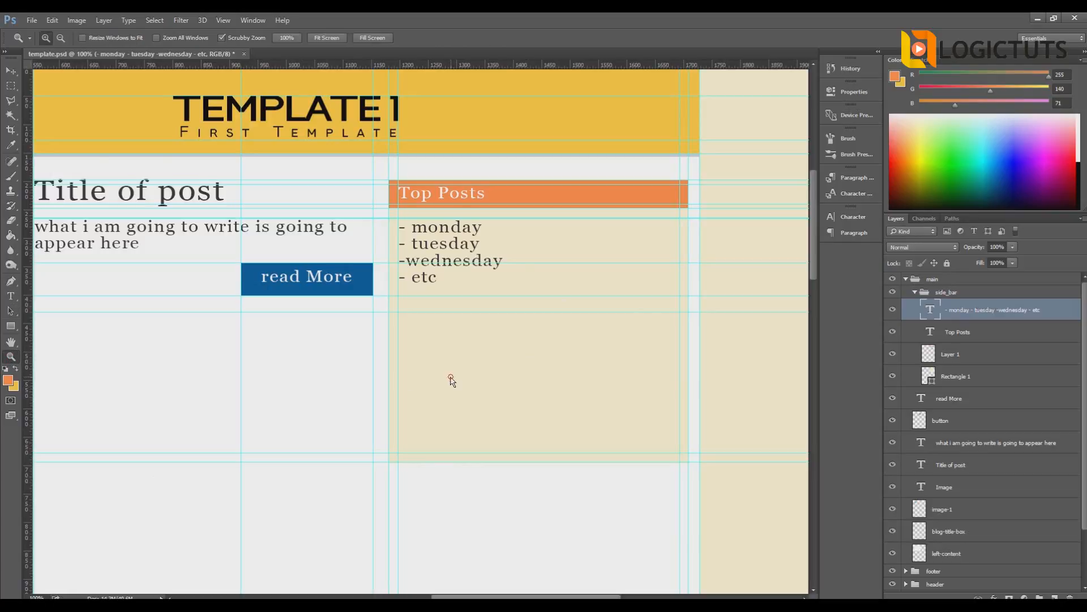
pyautogui.click(448, 378)
pyautogui.keyDown('alt'); pyautogui.click(438, 380); pyautogui.keyUp('alt')
pyautogui.keyDown('alt'); pyautogui.click(377, 386); pyautogui.keyUp('alt')
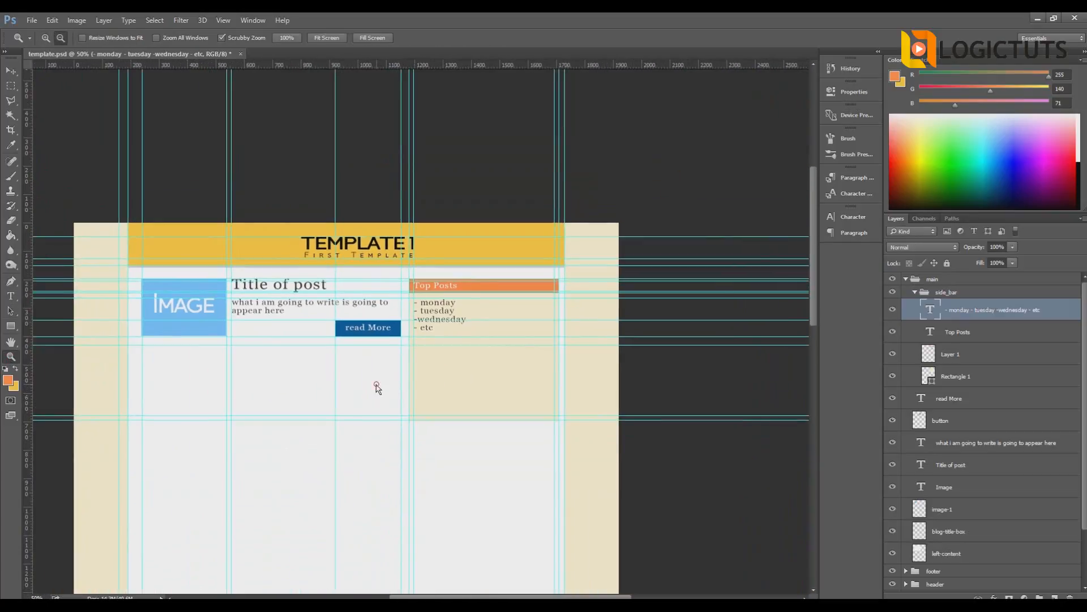
pyautogui.keyDown('alt'); pyautogui.click(384, 345); pyautogui.keyUp('alt')
pyautogui.click(443, 143)
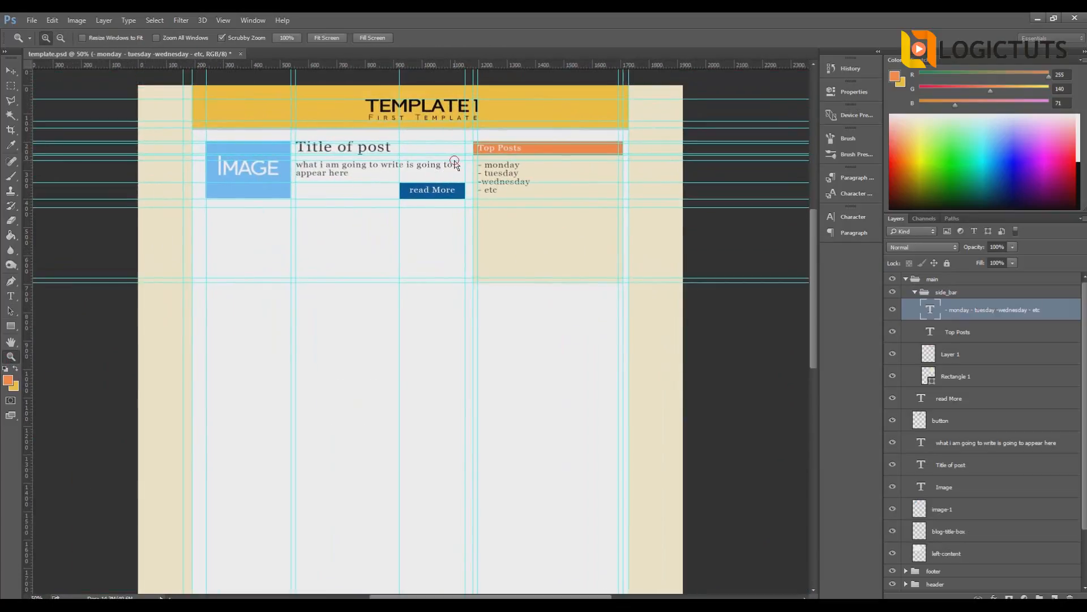
pyautogui.click(451, 165)
pyautogui.moveTo(602, 597); pyautogui.dragTo(593, 598)
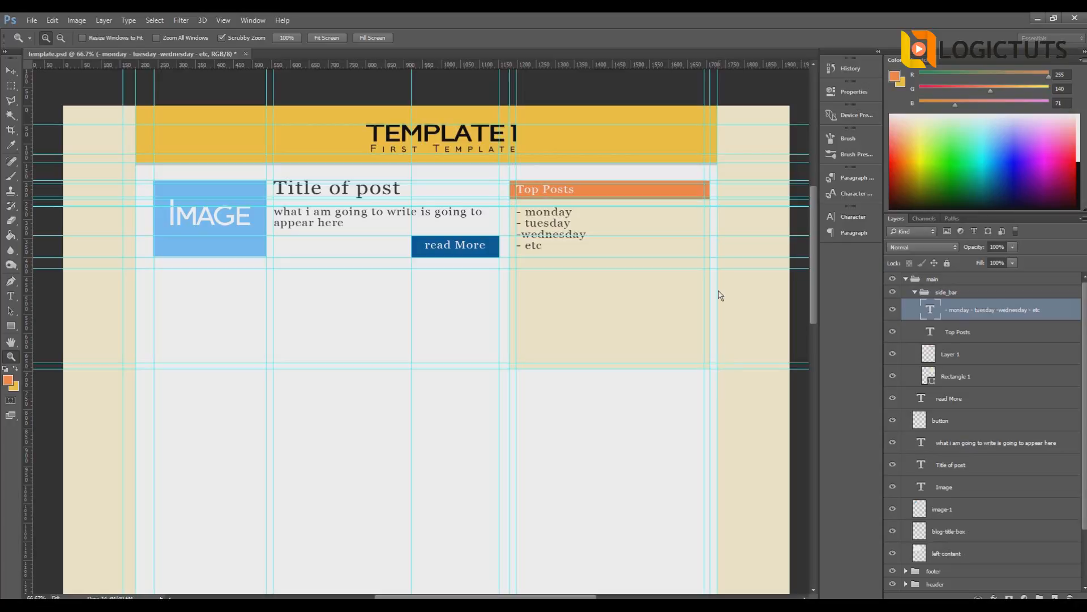
pyautogui.scroll(1, 718, 289)
pyautogui.click(673, 291)
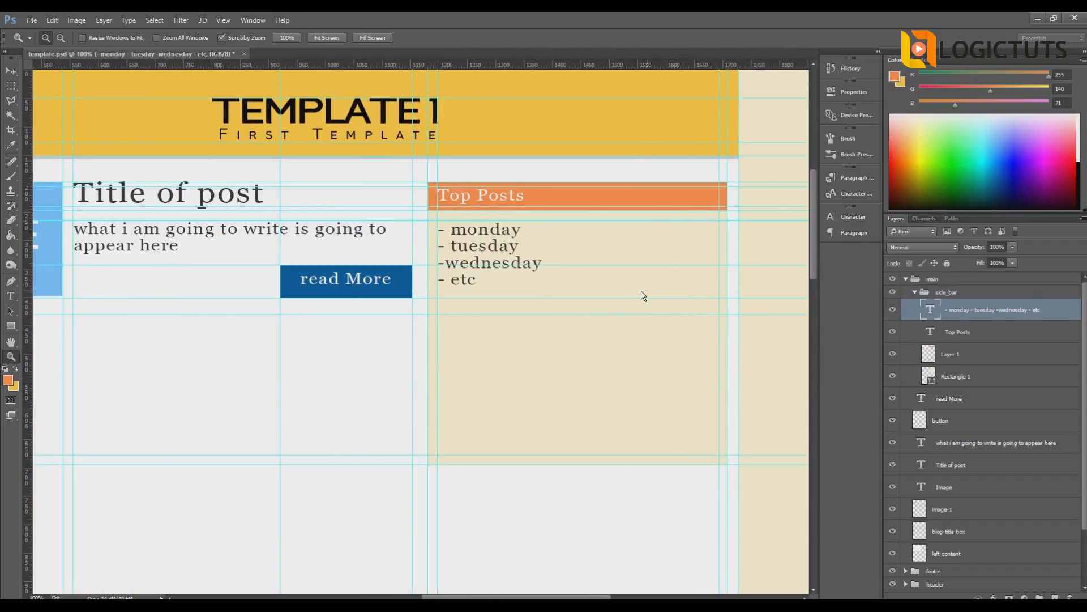
pyautogui.keyDown('alt'); pyautogui.click(646, 294); pyautogui.keyUp('alt')
pyautogui.scroll(-1, 660, 351)
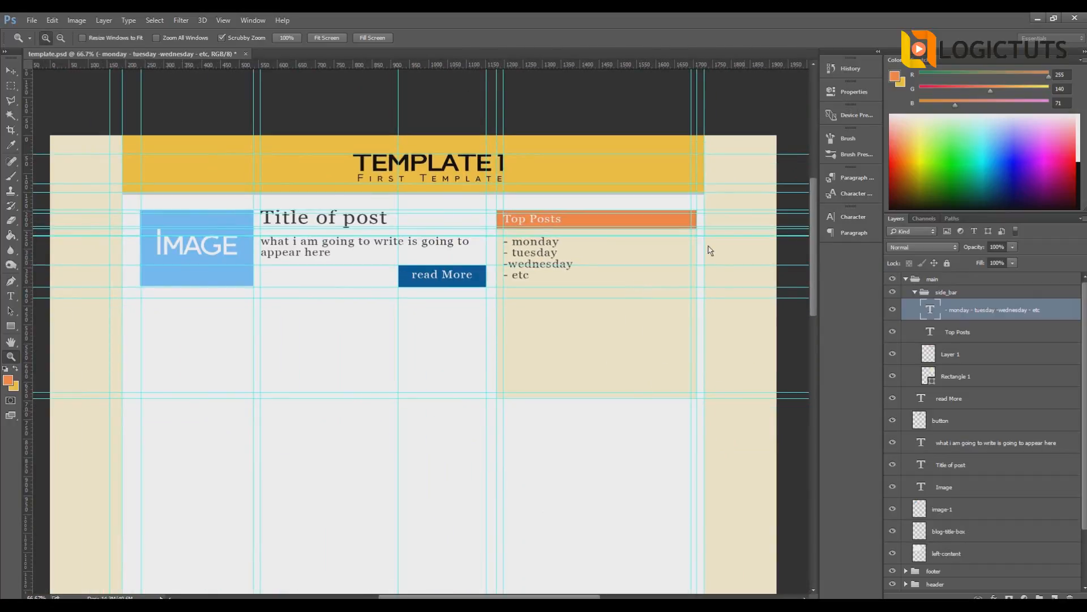
# Switch to notes.txt in Notepad, shift its window aside to uncover the sidebar design, and go to the end of the right-content rule.
pyautogui.click(595, 604)
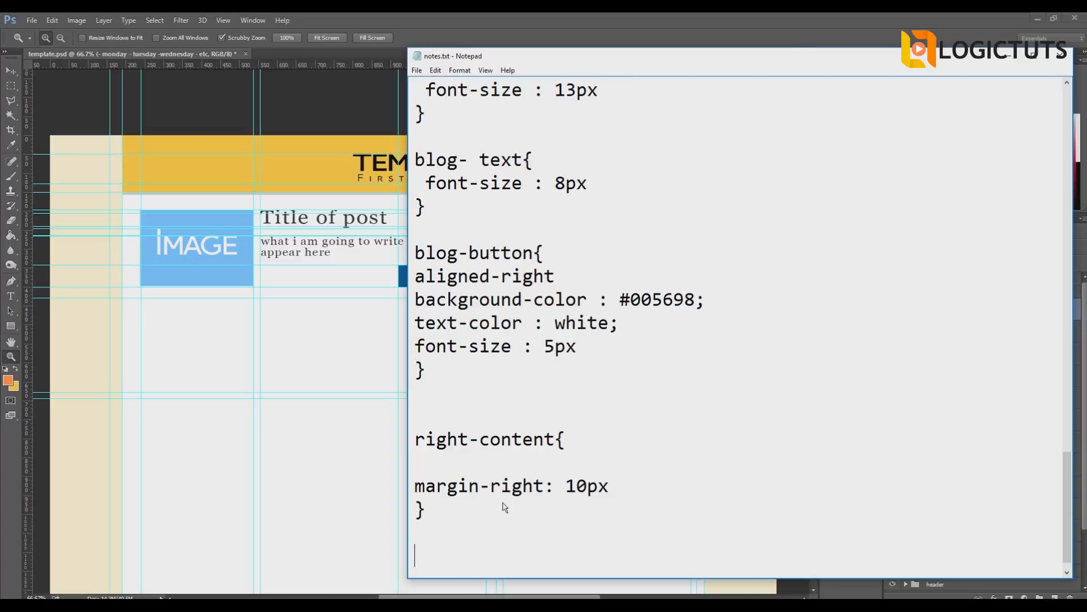
pyautogui.moveTo(559, 451); pyautogui.dragTo(562, 459)
pyautogui.click(438, 508)
pyautogui.click(682, 486)
pyautogui.moveTo(600, 56); pyautogui.dragTo(908, 53)
pyautogui.click(762, 502)
# Add an empty rule named "righ-sutitle-box" with its braces on separate lines below the right-content rule.
pyautogui.press('Return')
pyautogui.press('Return')
pyautogui.write('{}')
pyautogui.press('Left')
pyautogui.press('Left')
pyautogui.write('righ')
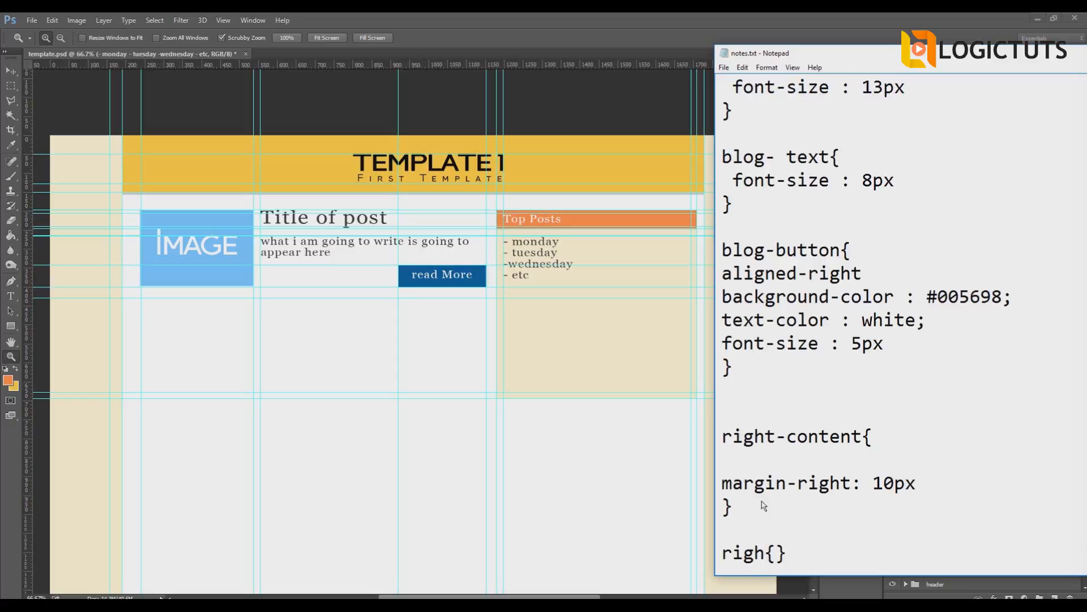
pyautogui.write('-sutitle-')
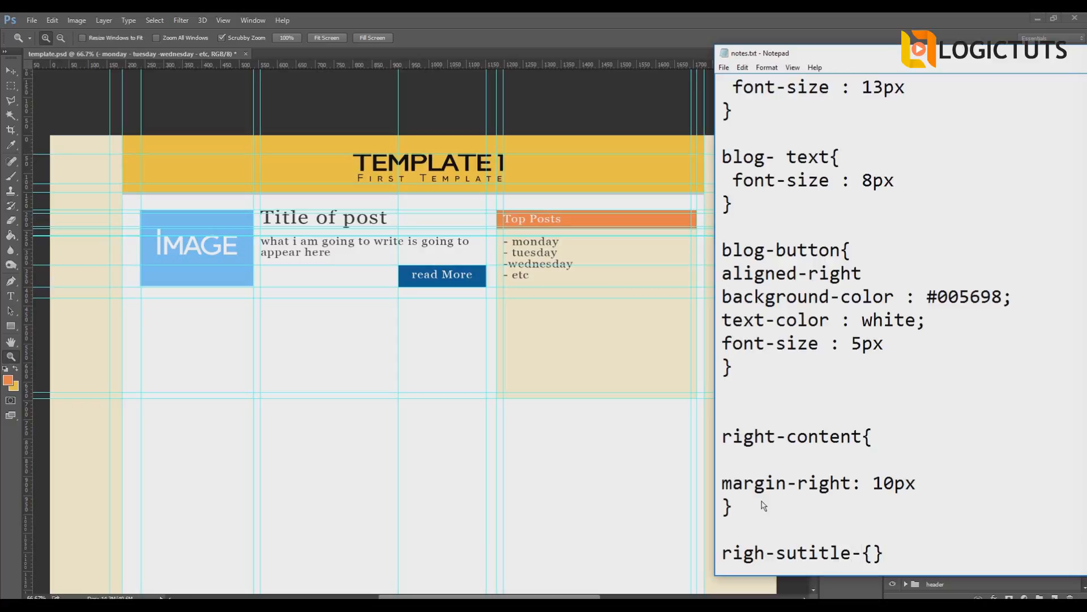
pyautogui.write('box')
pyautogui.press('Right')
pyautogui.press('Return')
pyautogui.press('Return')
pyautogui.press('Up')
# Add a "bg-color :" line without a value and the line "padding : 10px;" to the righ-sutitle-box rule.
pyautogui.write('bg-color ')
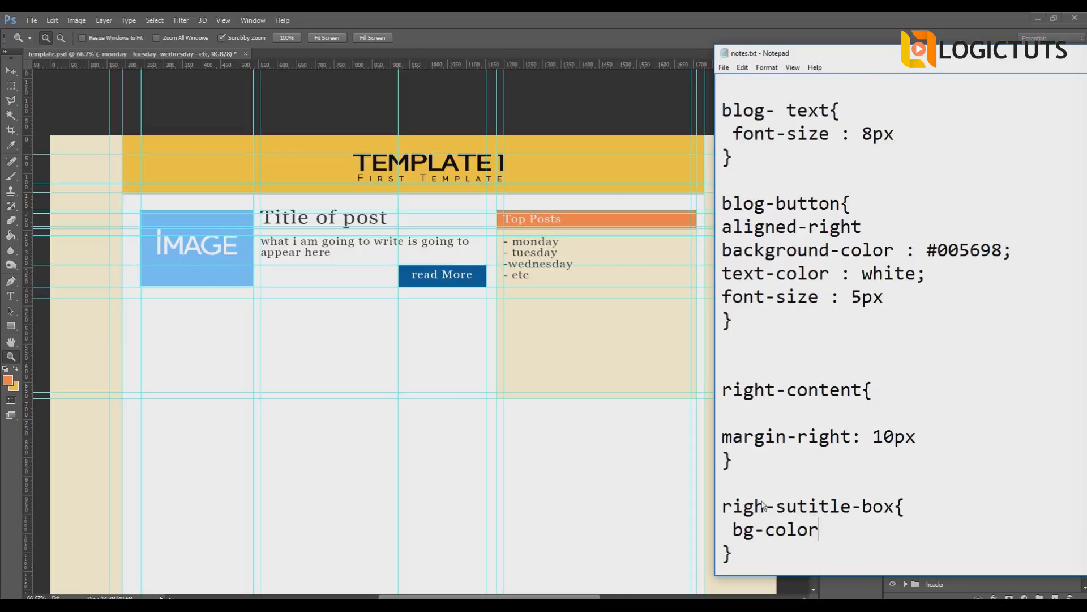
pyautogui.write(':')
pyautogui.press('Return')
pyautogui.write('padding : 10px;')
pyautogui.press('Return')
# Extend the property name in the righ-sutitle-box padding line to "padding all side".
pyautogui.press('Right')
pyautogui.press('Right')
pyautogui.press('Right')
pyautogui.press('Right')
pyautogui.press('Right')
pyautogui.press('Right')
pyautogui.press('Right')
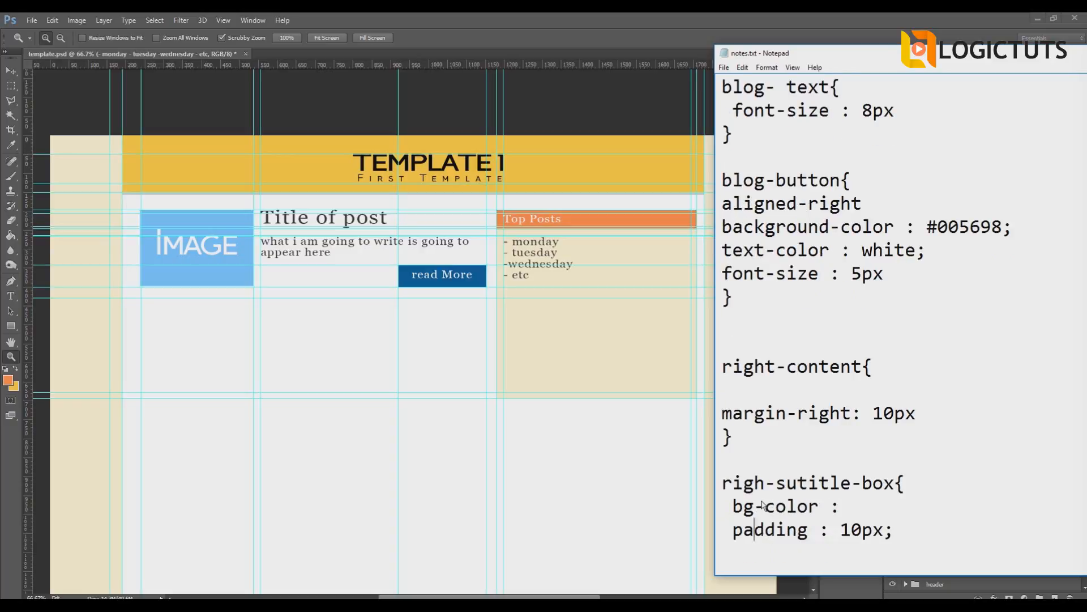
pyautogui.write('all')
pyautogui.write(' side')
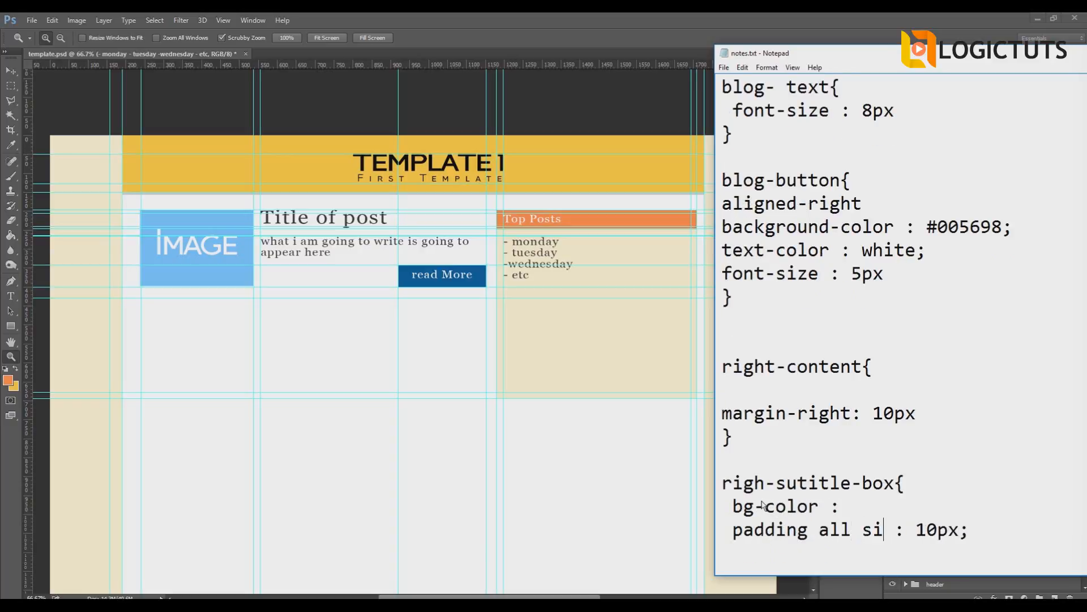
pyautogui.press('Right')
pyautogui.press('Right')
pyautogui.press('Right')
pyautogui.press('Right')
pyautogui.press('Right')
pyautogui.press('Right')
pyautogui.press('Right')
pyautogui.press('Right')
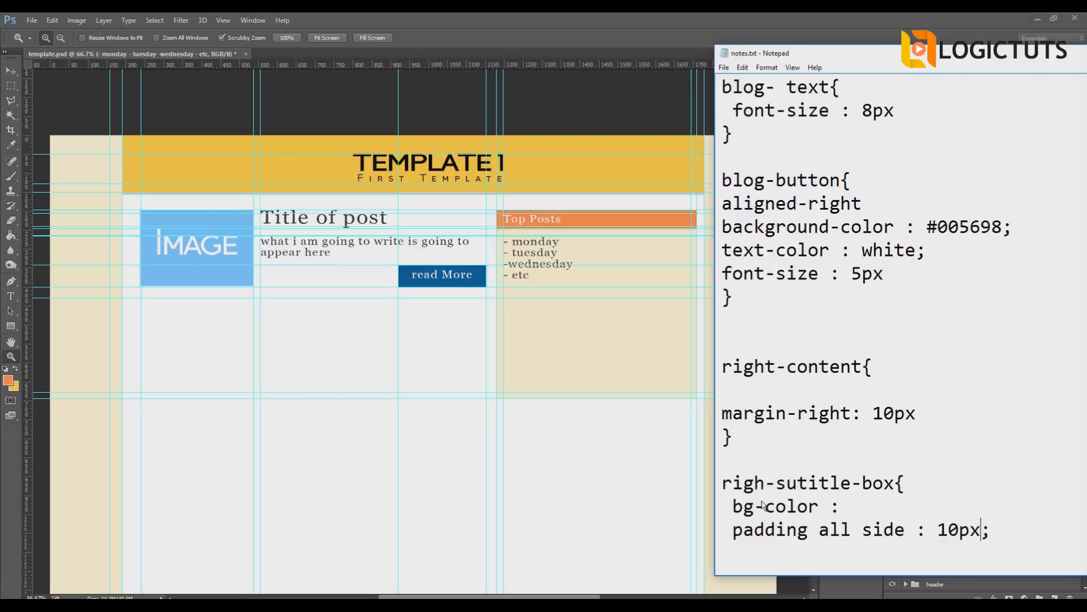
# Add the lines "color : white;" and "font-size : 8px;" to the righ-sutitle-box rule below its padding line.
pyautogui.press('Return')
pyautogui.write('color : white;')
pyautogui.press('Return')
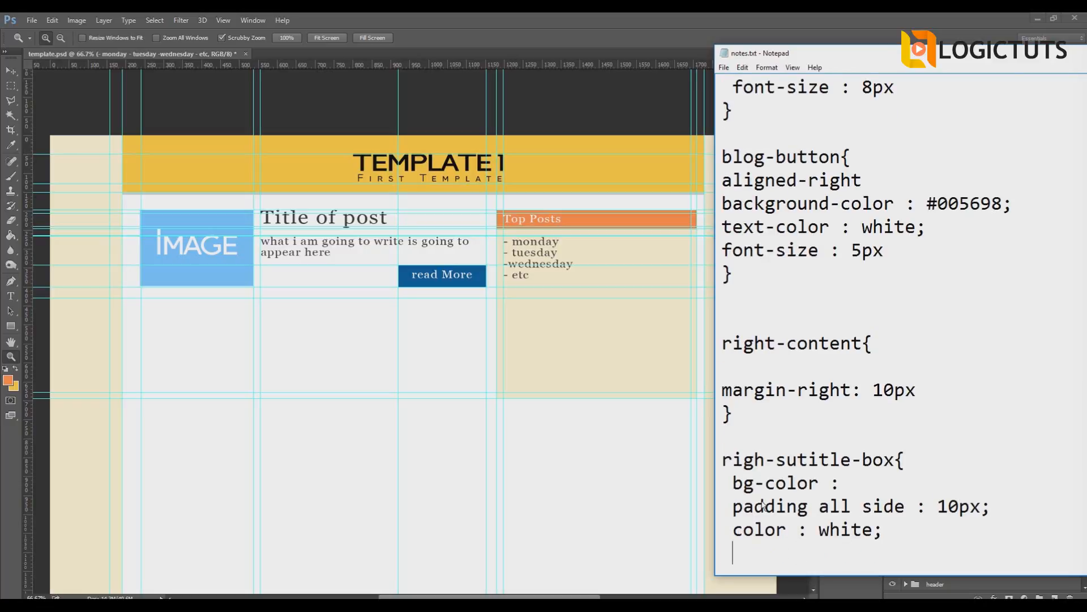
pyautogui.write('font-size :')
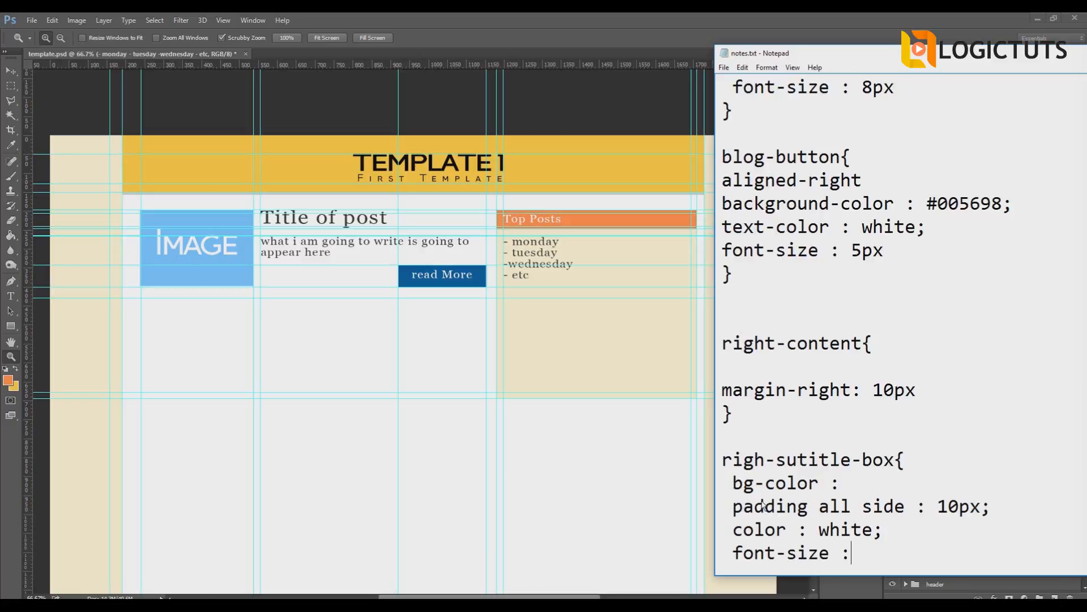
pyautogui.write(' 8px;')
pyautogui.press('Return')
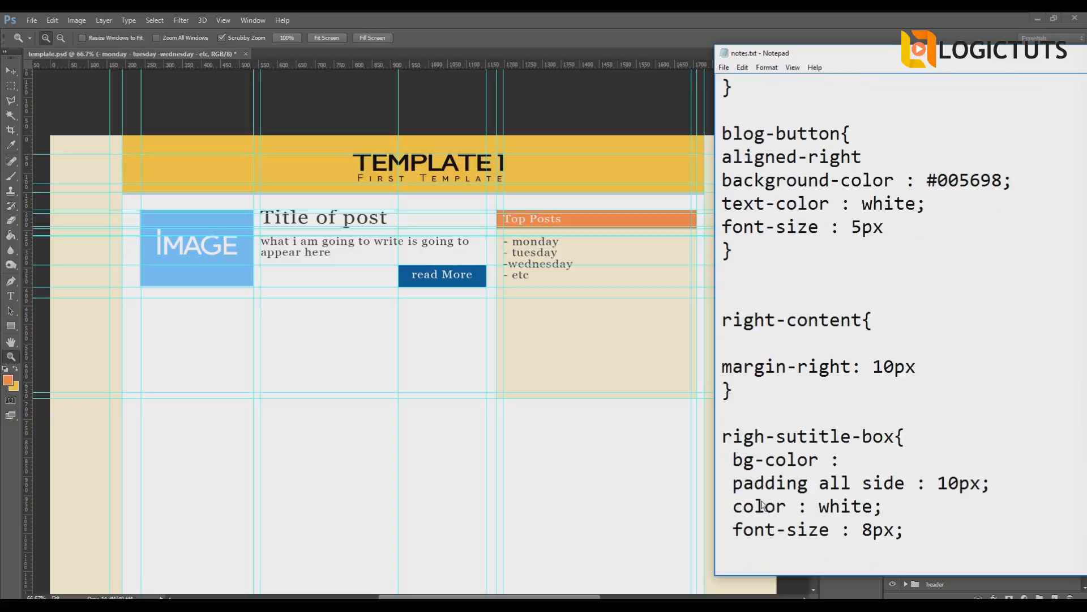
# Shift the notes window aside and add the line "margin-bottom: 20px;" to the righ-sutitle-box rule below its font size.
pyautogui.moveTo(830, 53); pyautogui.dragTo(856, 68)
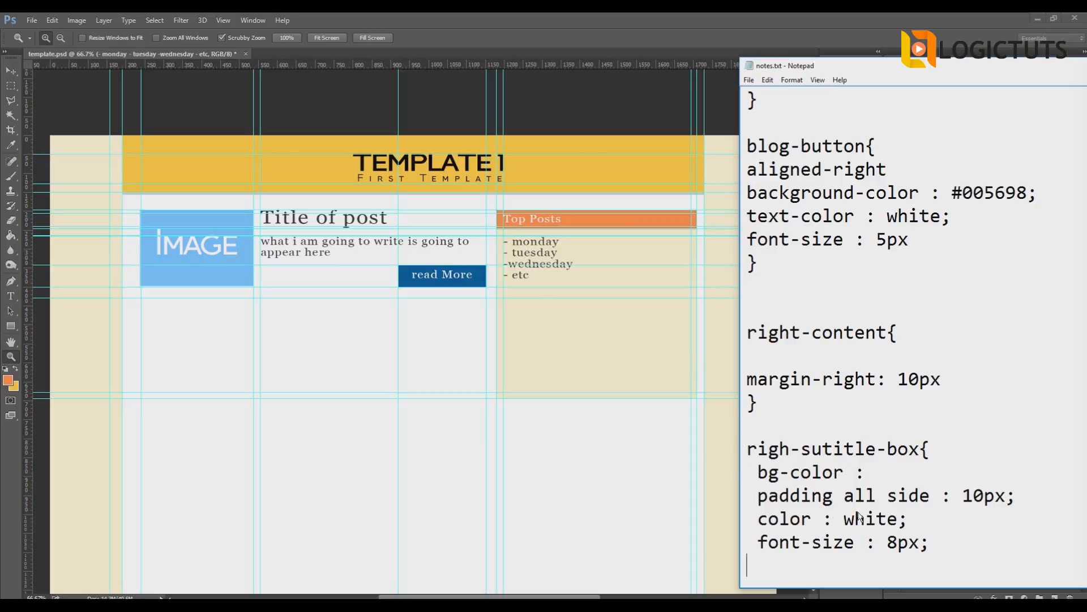
pyautogui.scroll(-2, 685, 425)
pyautogui.scroll(-2, 827, 512)
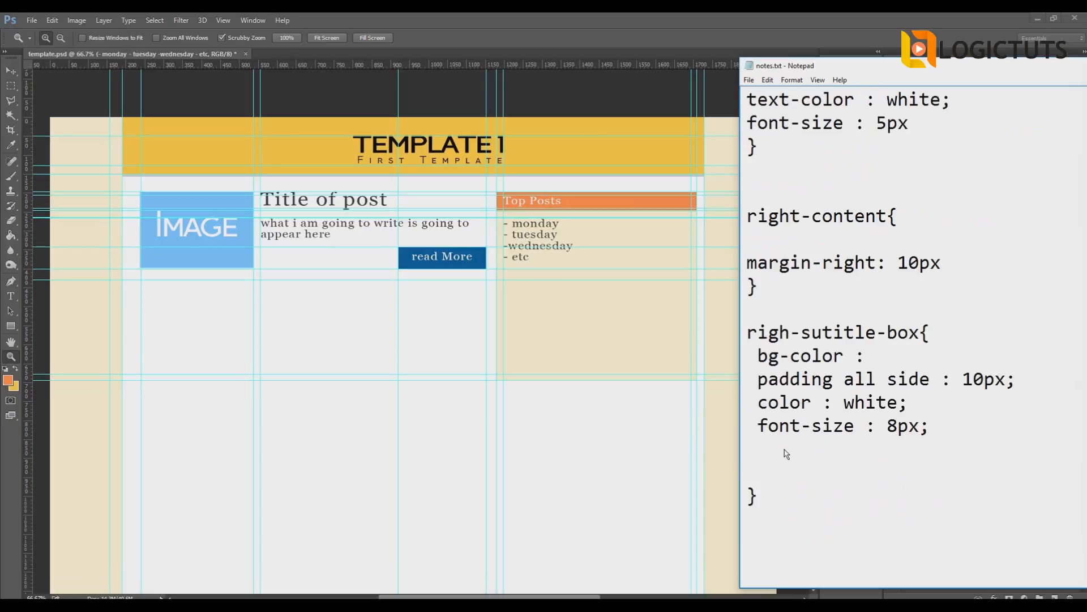
pyautogui.write('margin-bottom:')
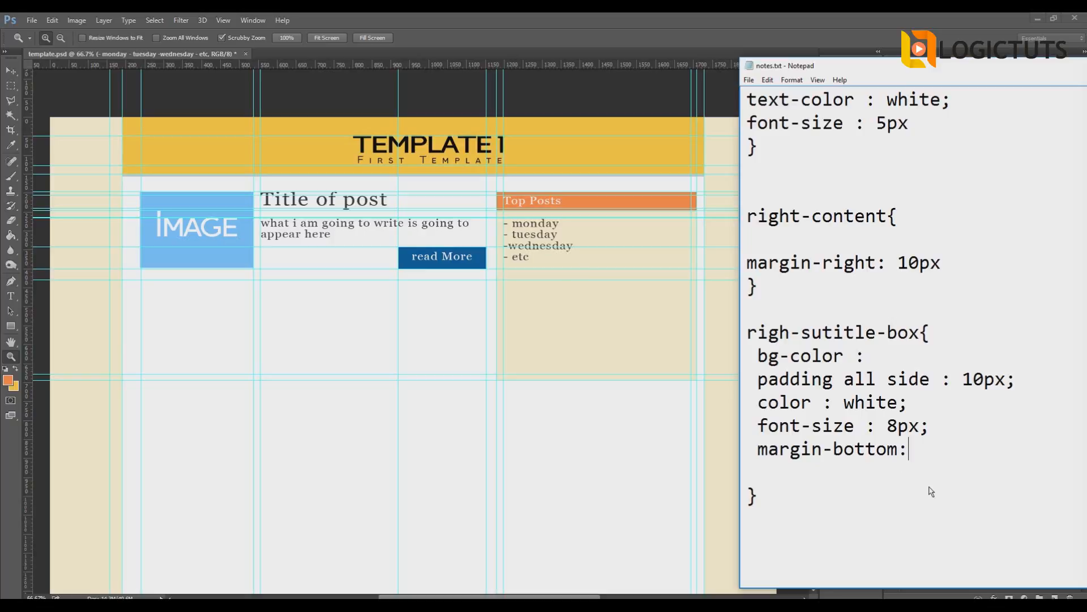
pyautogui.write('20px;')
# Add an empty rule named "right-text-area" with its braces on separate lines below righ-sutitle-box, and shift the notes window up.
pyautogui.click(780, 513)
pyautogui.write('right-text')
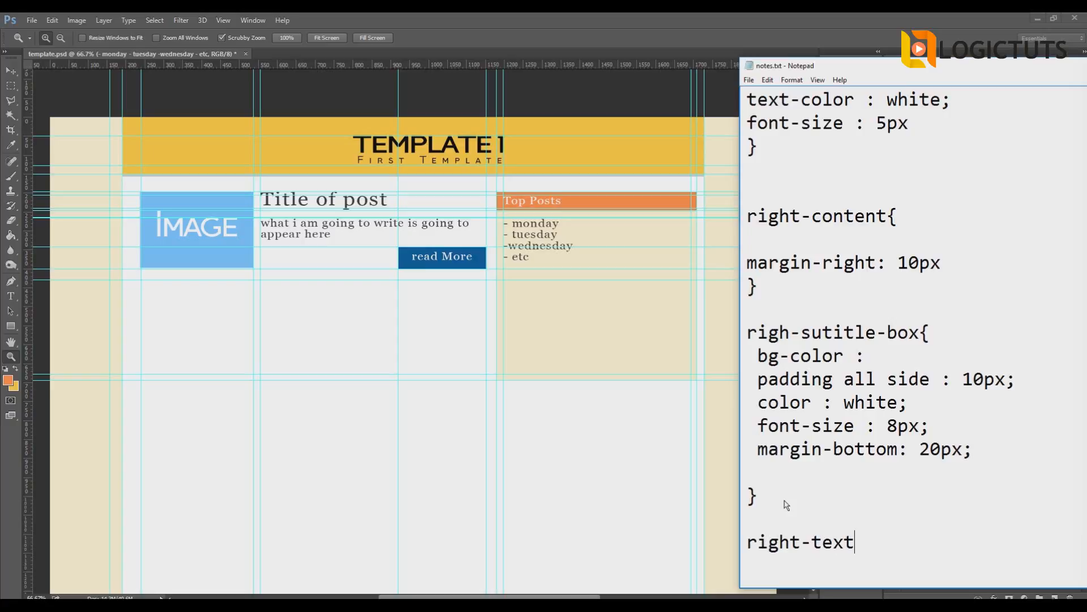
pyautogui.write('-area{}')
pyautogui.press('Left')
pyautogui.press('Return')
pyautogui.press('Return')
pyautogui.moveTo(854, 71); pyautogui.dragTo(804, 35)
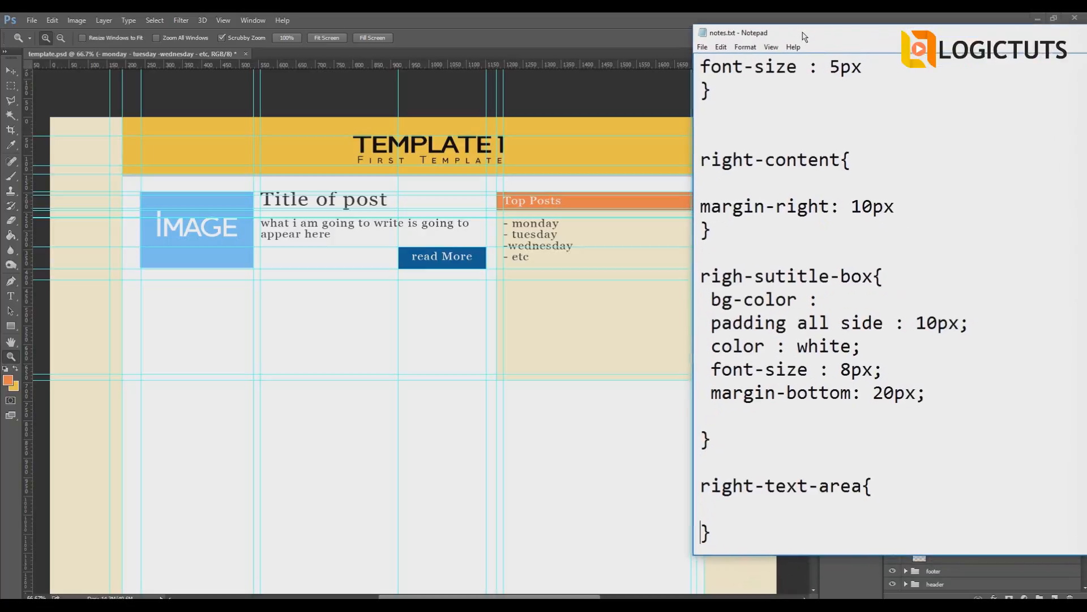
# Fill the right-text-area rule with the lines "color : black" and "font size = 8px;".
pyautogui.click(733, 502)
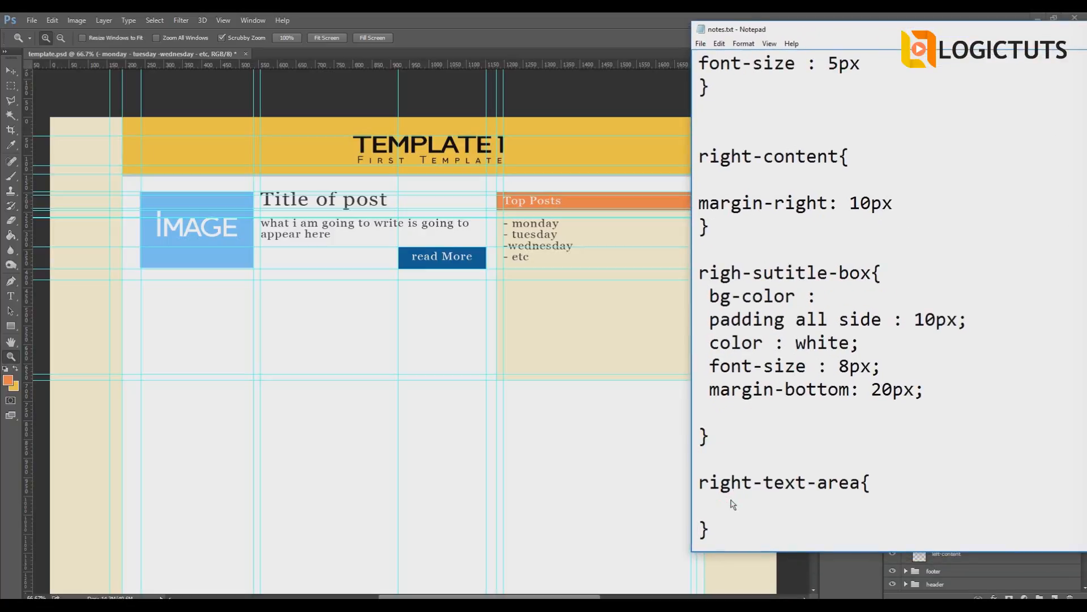
pyautogui.write('f')
pyautogui.press('BackSpace')
pyautogui.write('color : black')
pyautogui.press('Return')
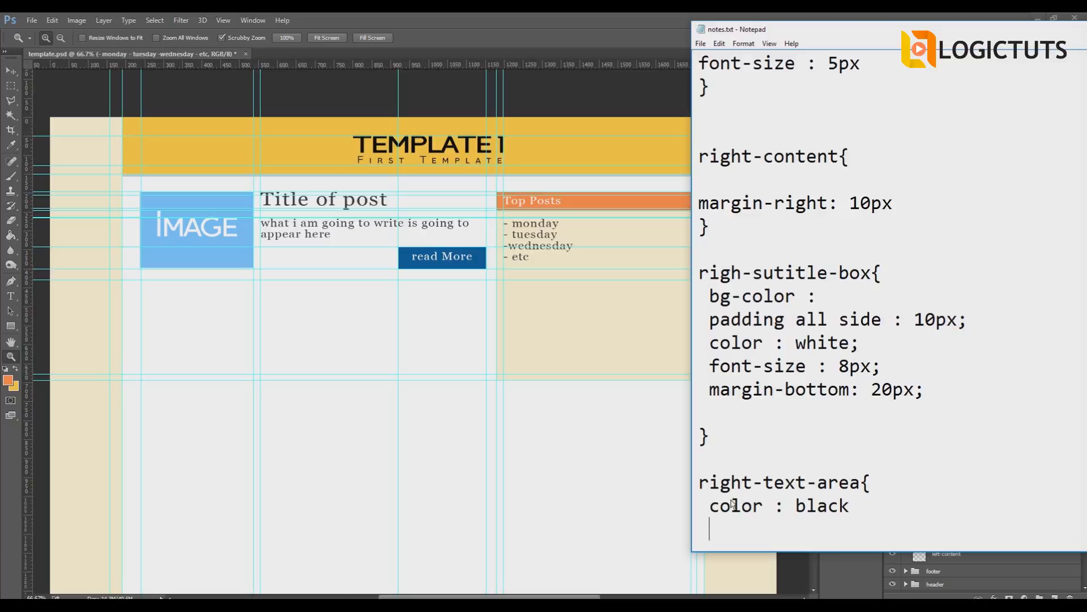
pyautogui.write('sixe')
pyautogui.press('BackSpace')
pyautogui.press('BackSpace')
pyautogui.press('BackSpace')
pyautogui.press('BackSpace')
pyautogui.write('font size = ')
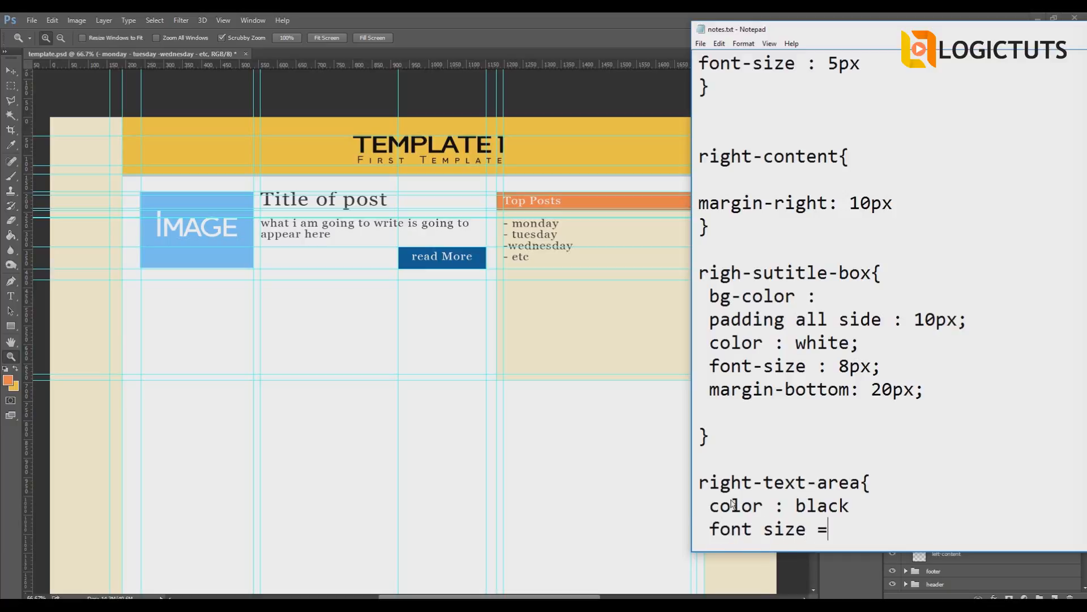
pyautogui.write('8px;')
# Switch to Photoshop and copy the foreground color's hex code, ff8c47, from the Color Picker.
pyautogui.scroll(-3, 555, 248)
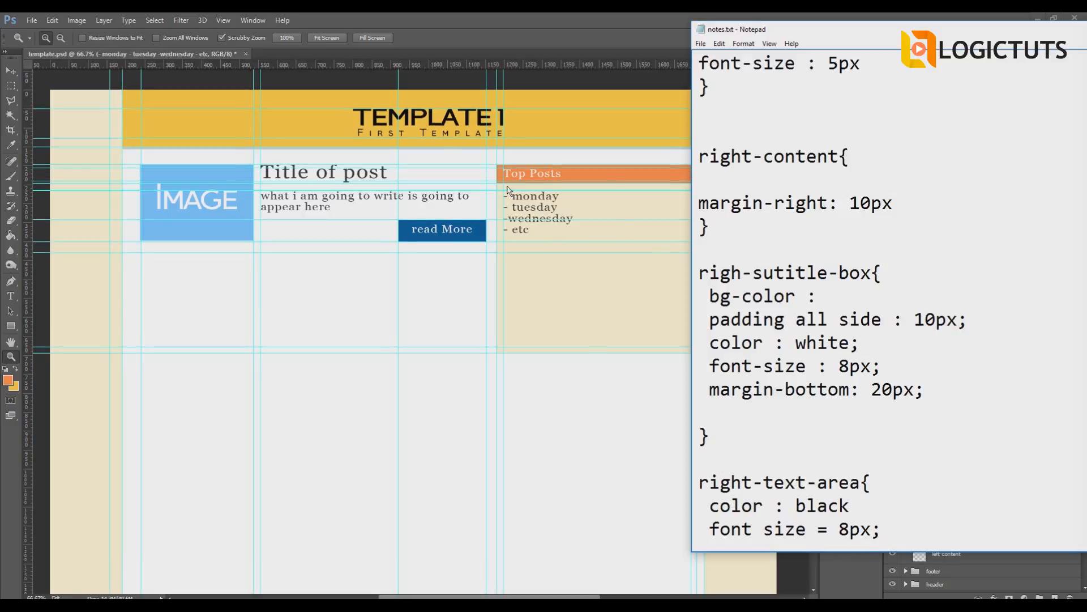
pyautogui.click(554, 286)
pyautogui.click(7, 382)
pyautogui.moveTo(845, 323); pyautogui.dragTo(792, 328)
pyautogui.hotkey('ctrl', 'c')
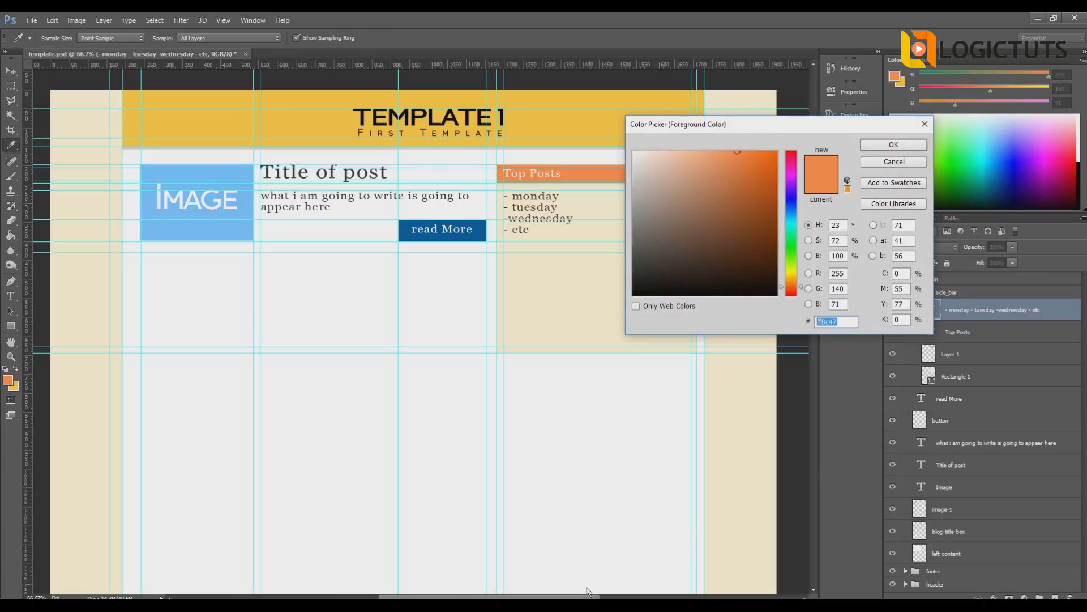
# Switch to notes.txt in Notepad and complete the righ-sutitle-box bg-color line with the copied value as "#ff8c47;".
pyautogui.click(595, 604)
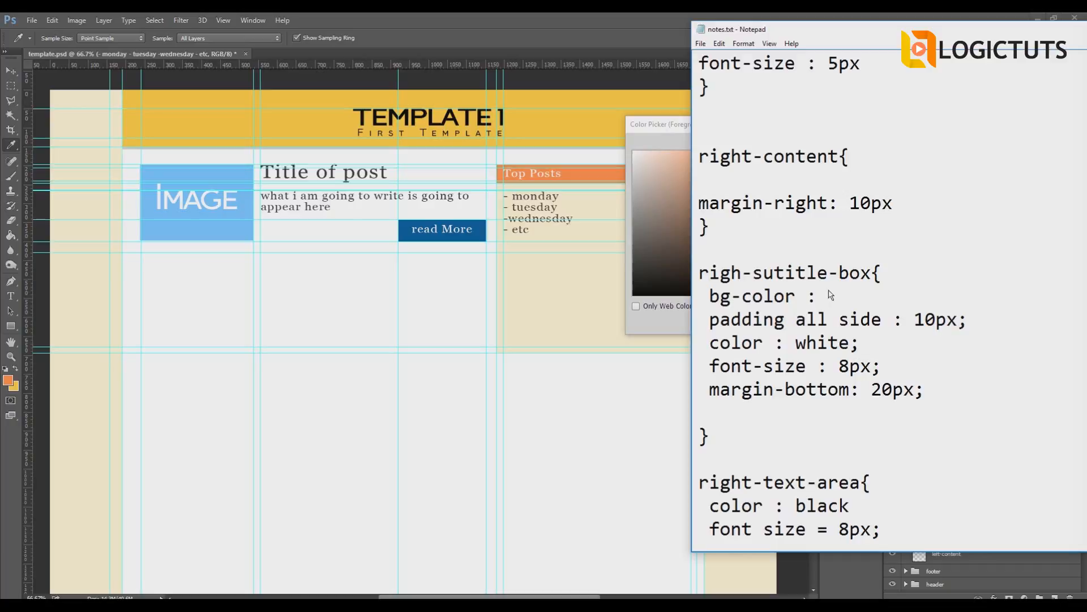
pyautogui.write('#')
pyautogui.hotkey('ctrl', 'v')
pyautogui.write(';')
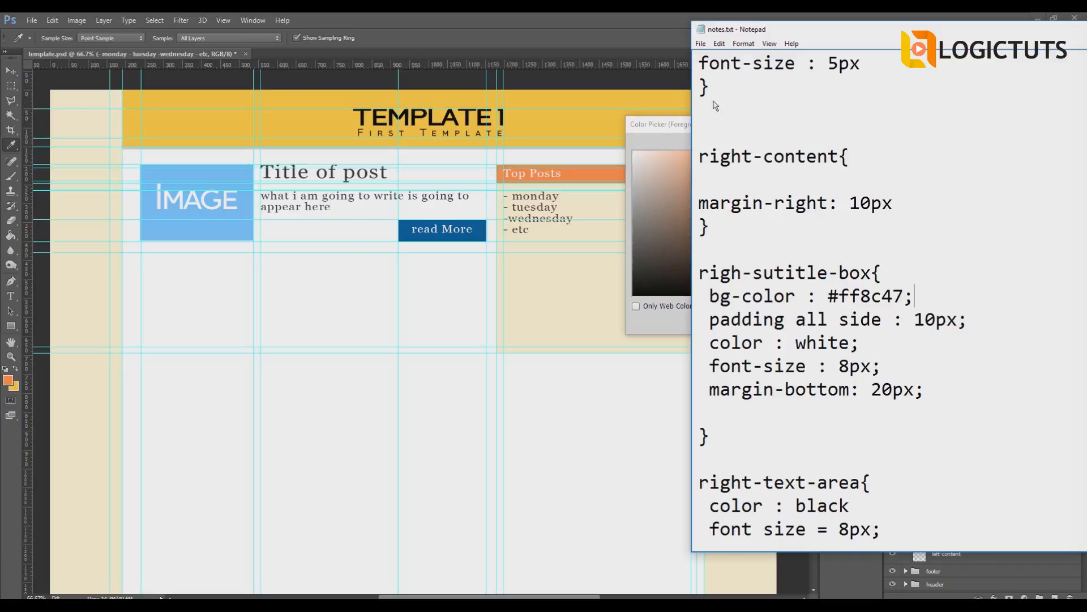
# Return to Photoshop and close the foreground Color Picker without changing the color.
pyautogui.click(573, 19)
pyautogui.click(39, 21)
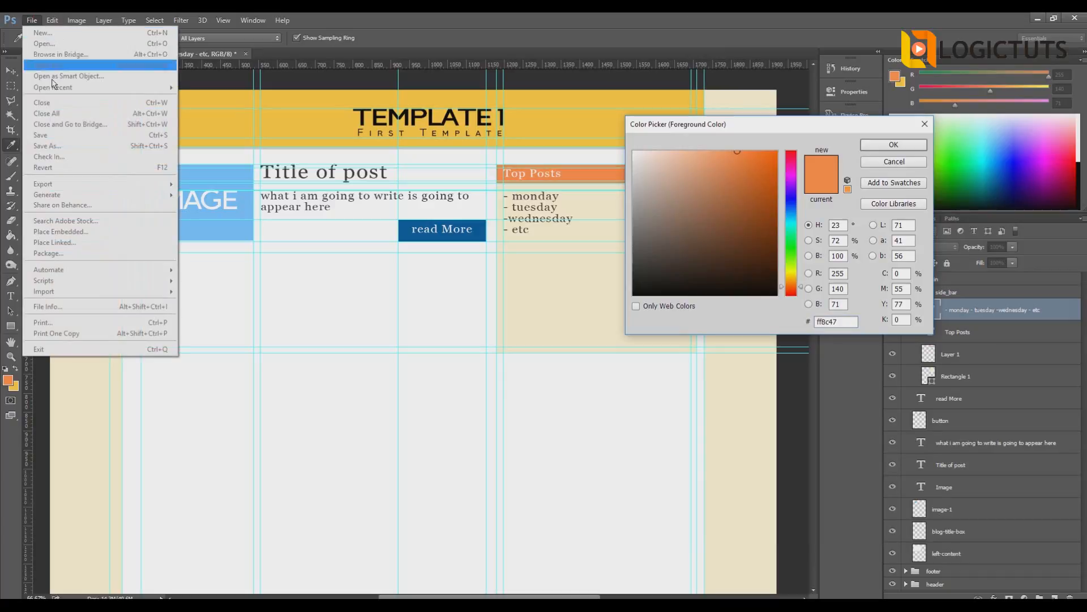
pyautogui.click(925, 124)
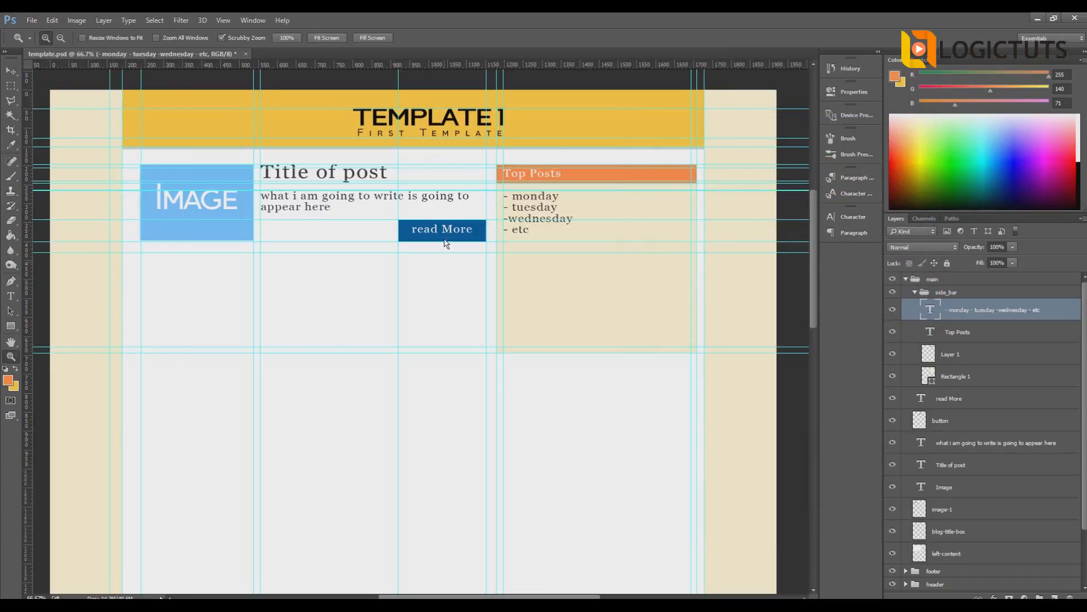
# Save a JPEG copy of the design as template.jpg in the template-1 folder, replacing the existing file, at Maximum quality 12 with Baseline format.
pyautogui.click(35, 22)
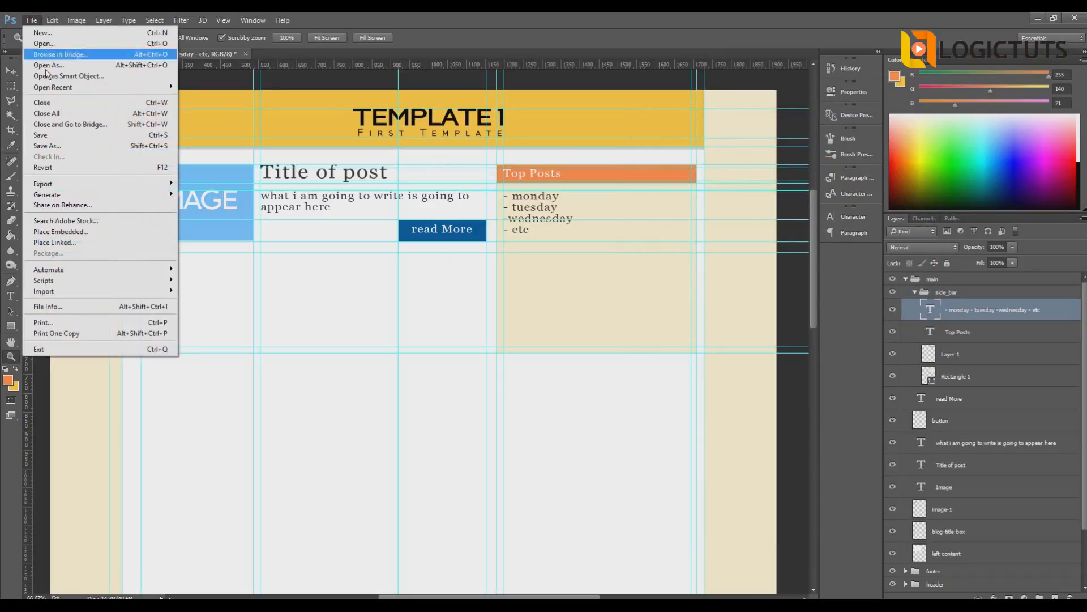
pyautogui.click(68, 145)
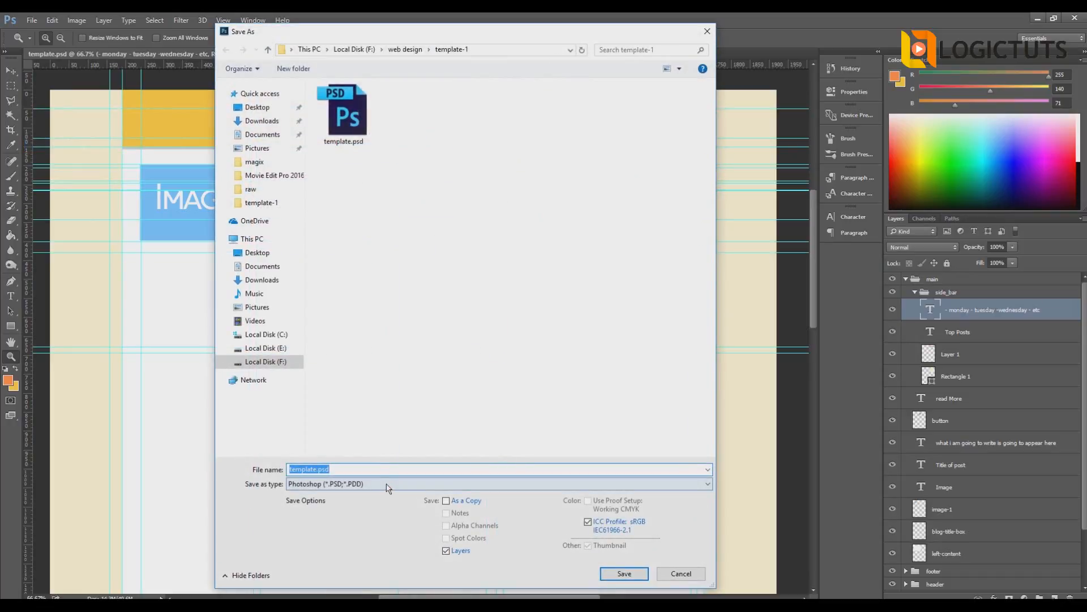
pyautogui.click(400, 484)
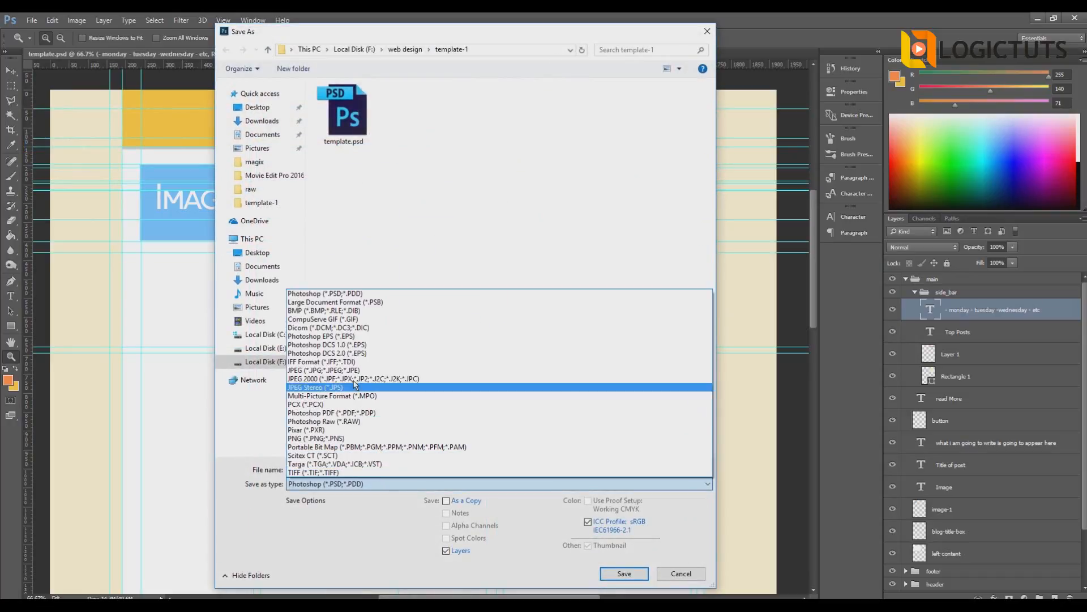
pyautogui.click(351, 370)
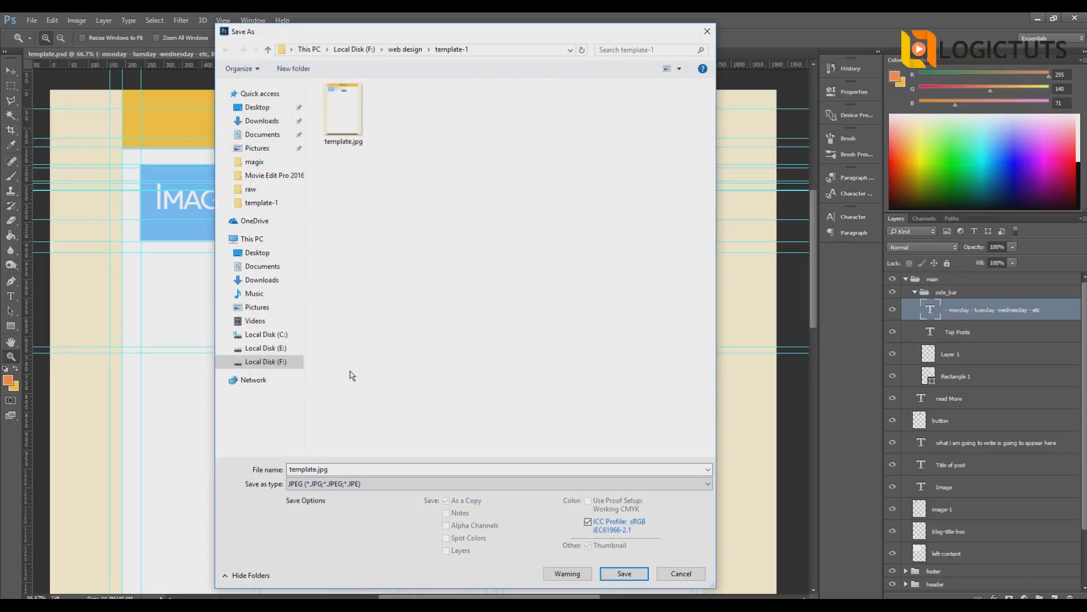
pyautogui.click(623, 572)
pyautogui.click(575, 316)
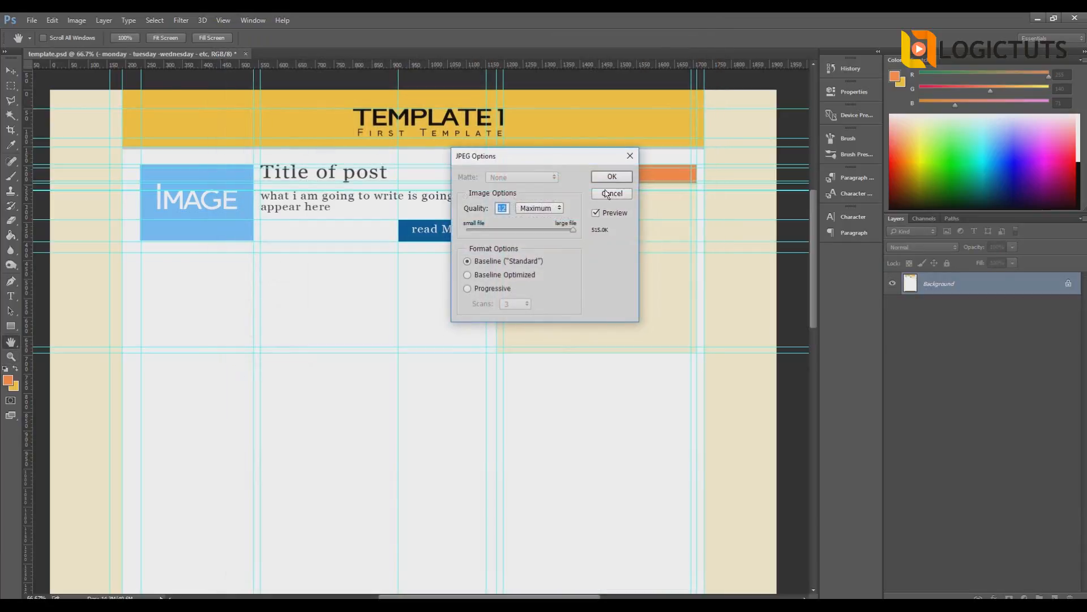
pyautogui.click(610, 176)
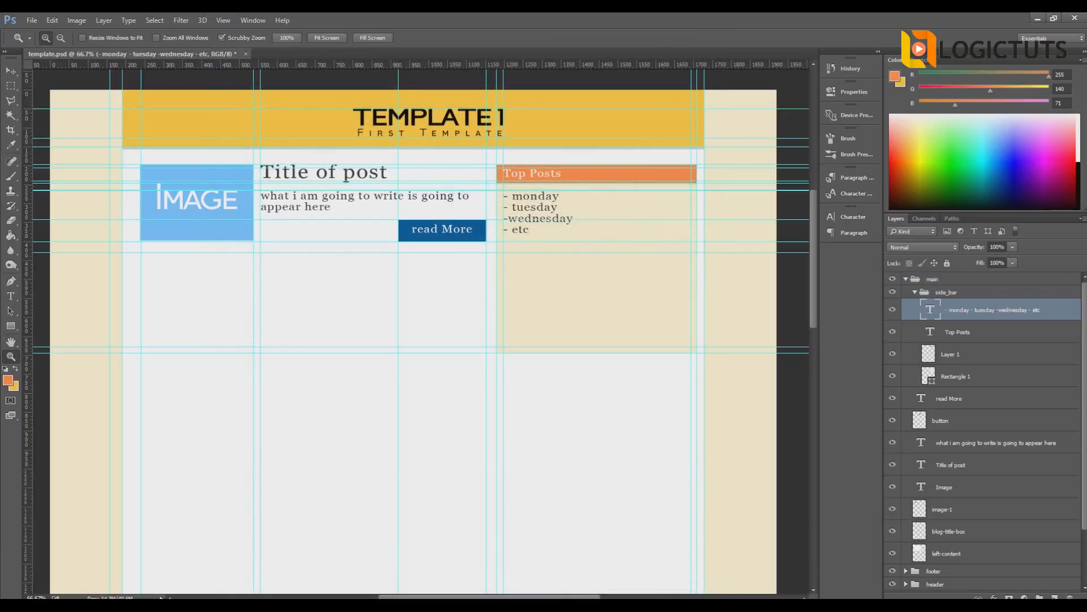
# Switch to the browser, reload template.jpg, and view the header, post and sidebar at full size.
pyautogui.hotkey('alt', 'Tab')
pyautogui.click(721, 59)
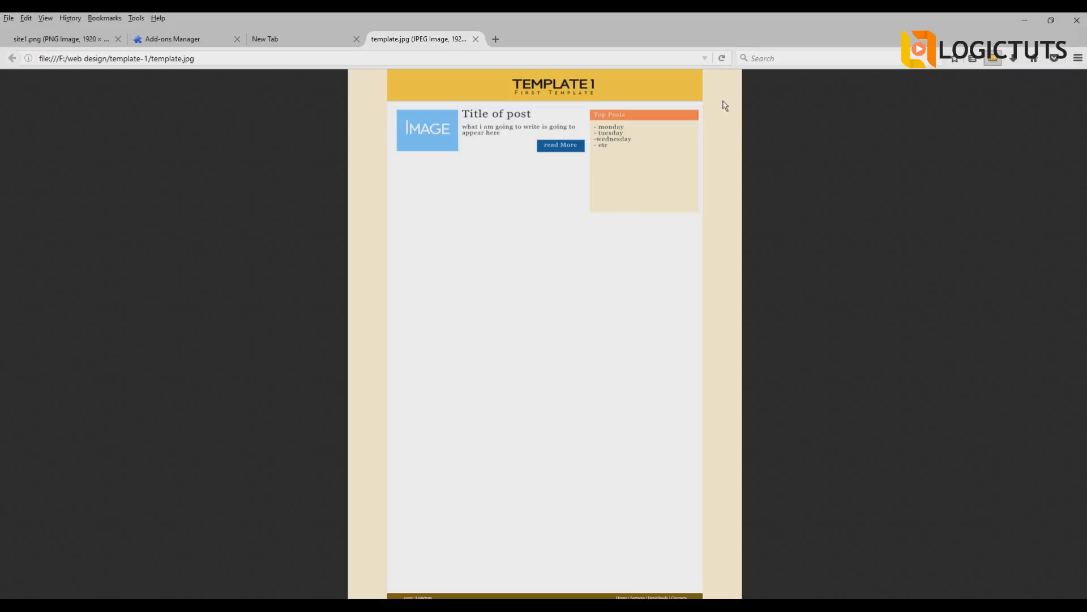
pyautogui.click(597, 155)
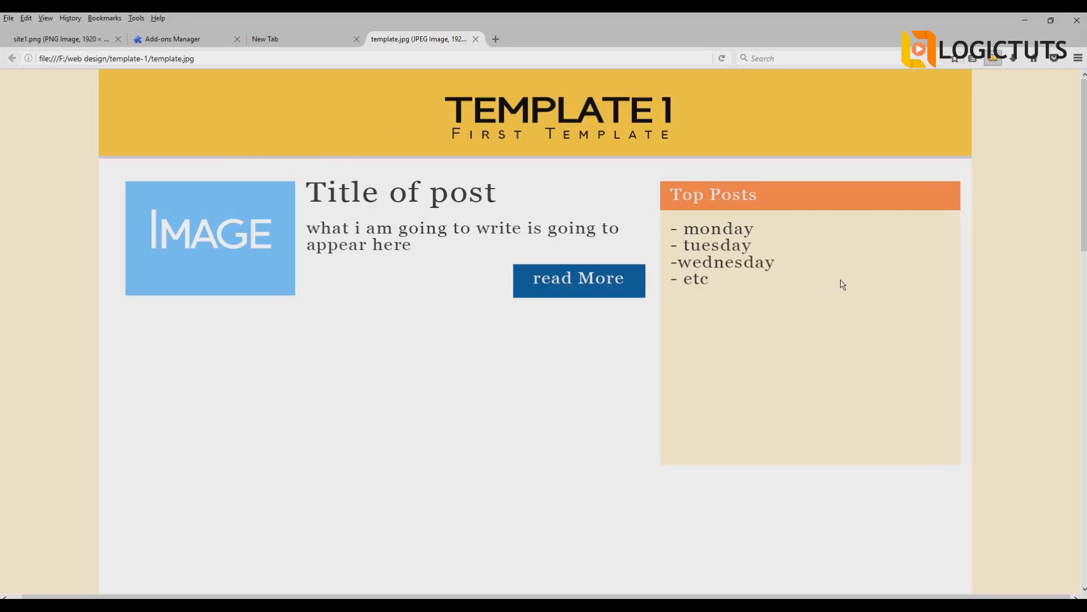
# Switch to File Explorer, go to the web design folder on Local Disk (F:), and open site2.png.
pyautogui.click(265, 608)
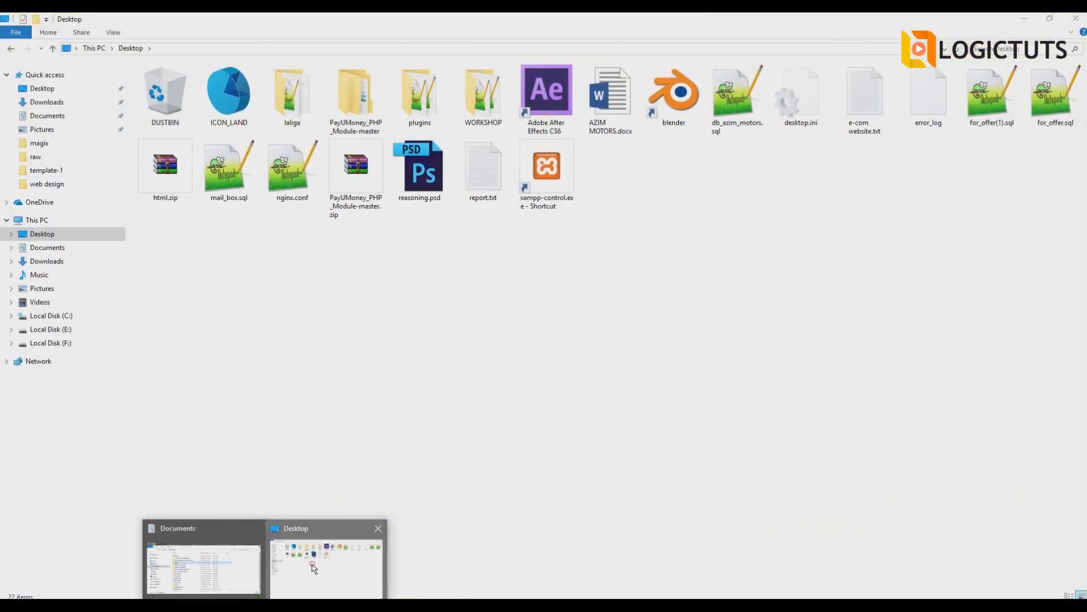
pyautogui.click(298, 561)
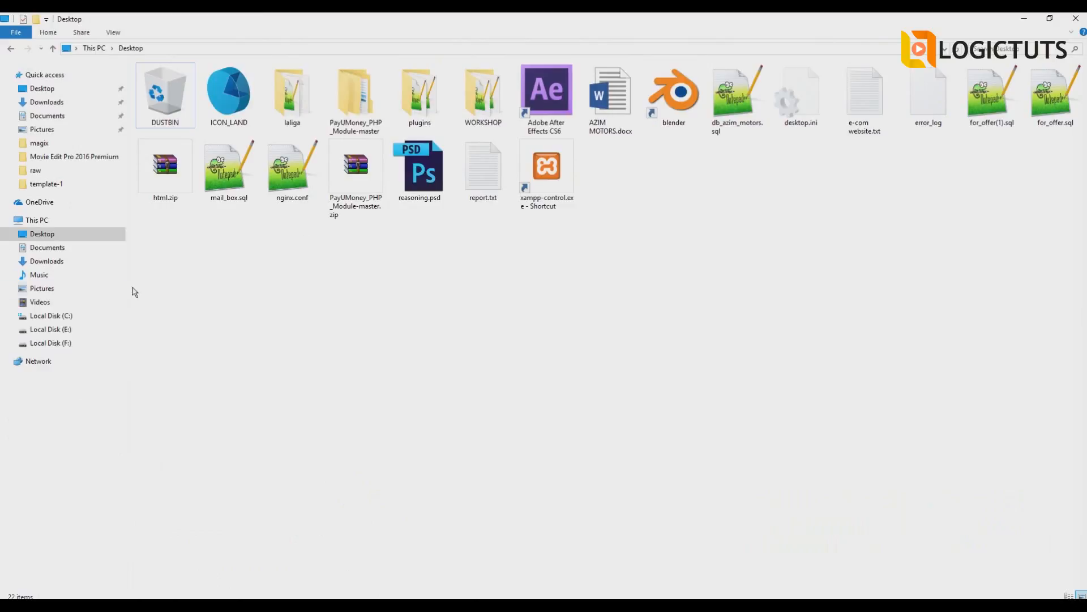
pyautogui.click(51, 343)
pyautogui.doubleClick(170, 262)
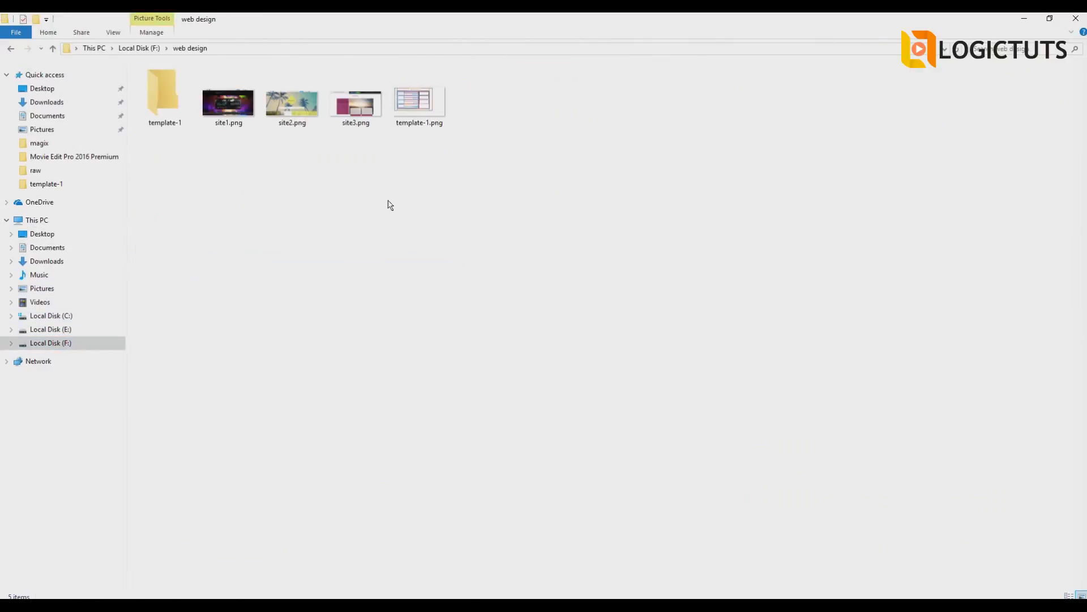
pyautogui.click(291, 101)
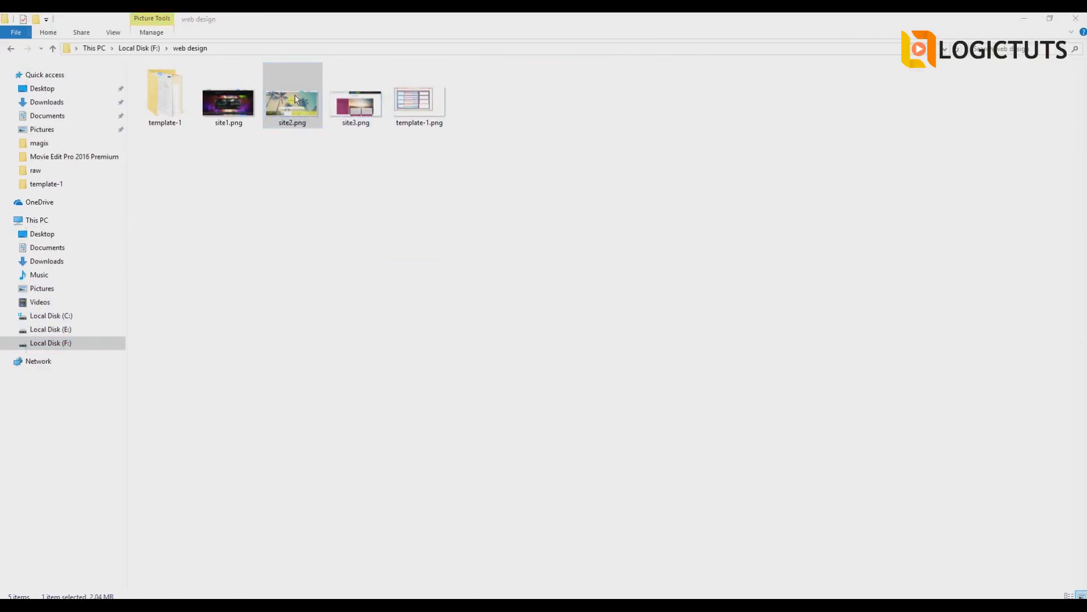
pyautogui.press('Return')
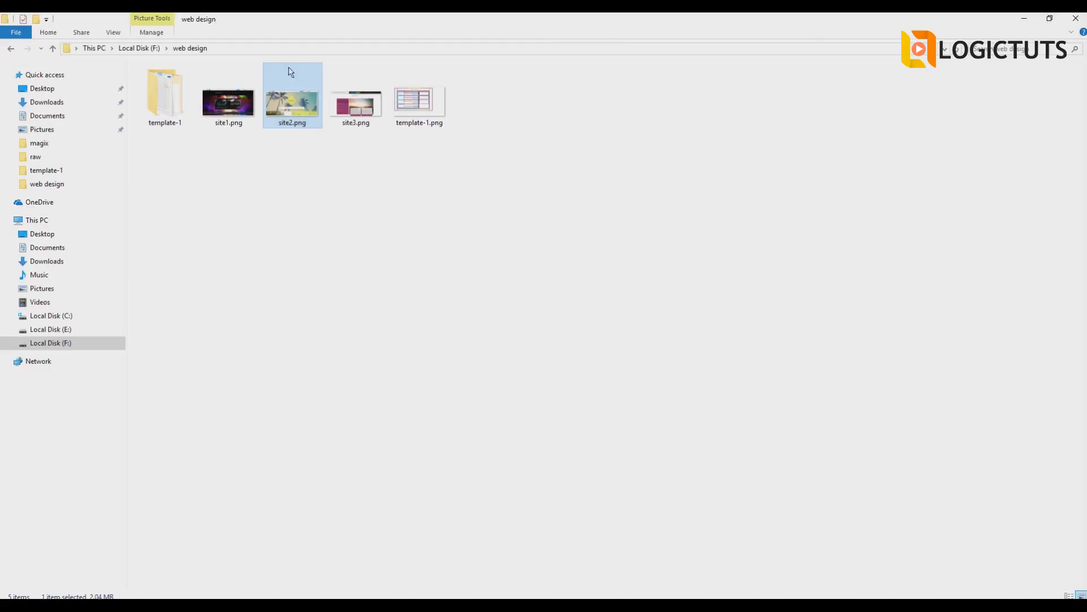
# Open template.jpg from the template-1 folder in Photos, examine the layout and its sidebar up close, and close the viewer.
pyautogui.click(179, 105)
pyautogui.doubleClick(178, 105)
pyautogui.doubleClick(221, 91)
pyautogui.scroll(1, 696, 160)
pyautogui.moveTo(670, 184); pyautogui.dragTo(646, 263)
pyautogui.scroll(6, 645, 247)
pyautogui.scroll(-4, 646, 247)
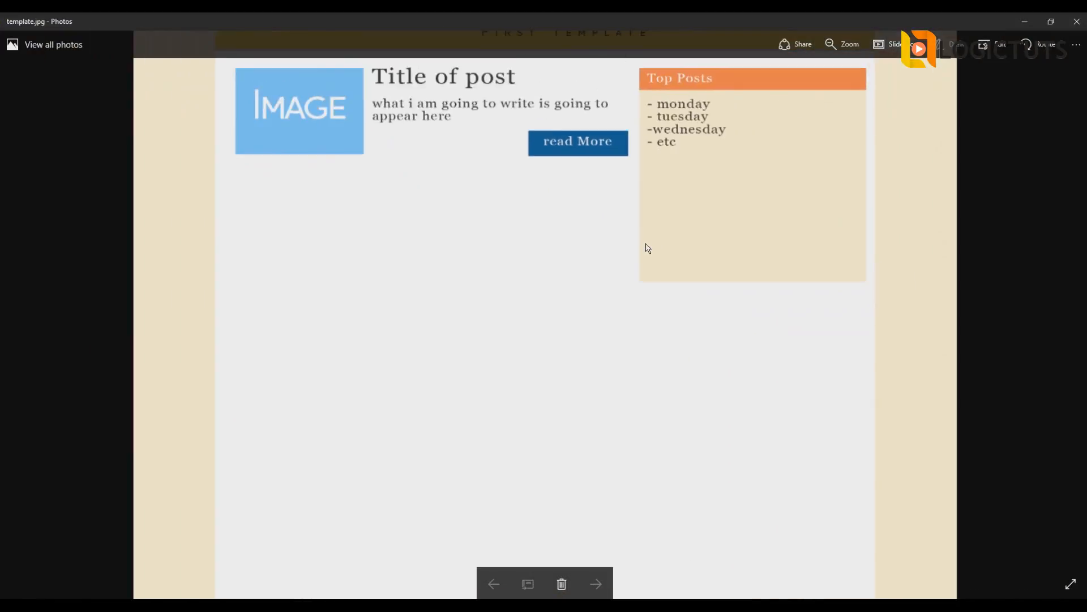
pyautogui.scroll(-2, 647, 251)
pyautogui.click(1077, 22)
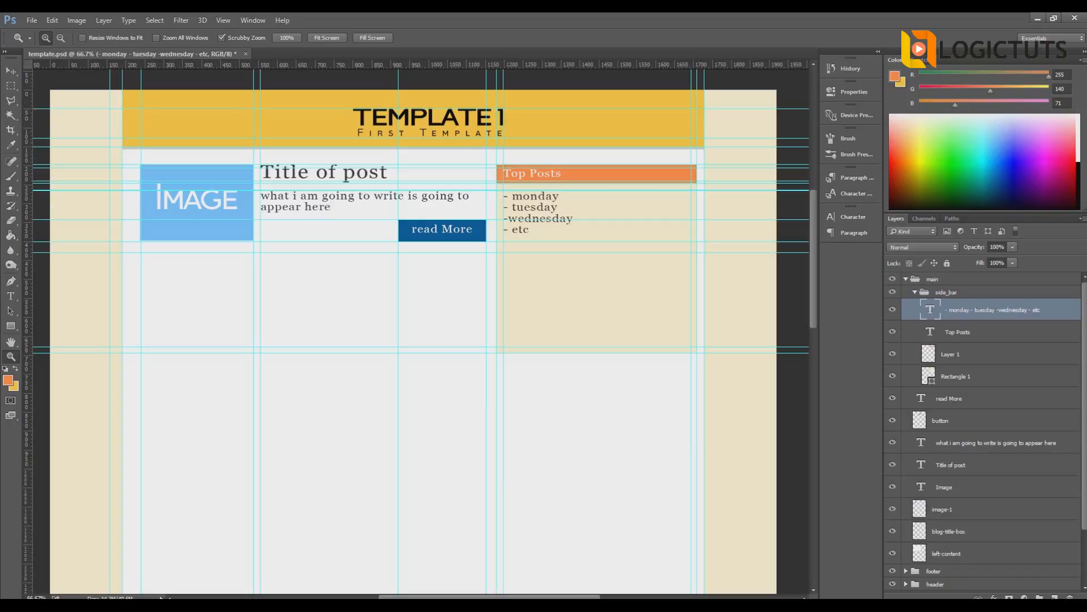
# Review the template-1.png layout sketch in Photos and the exported template.jpg in the browser.
pyautogui.click(498, 606)
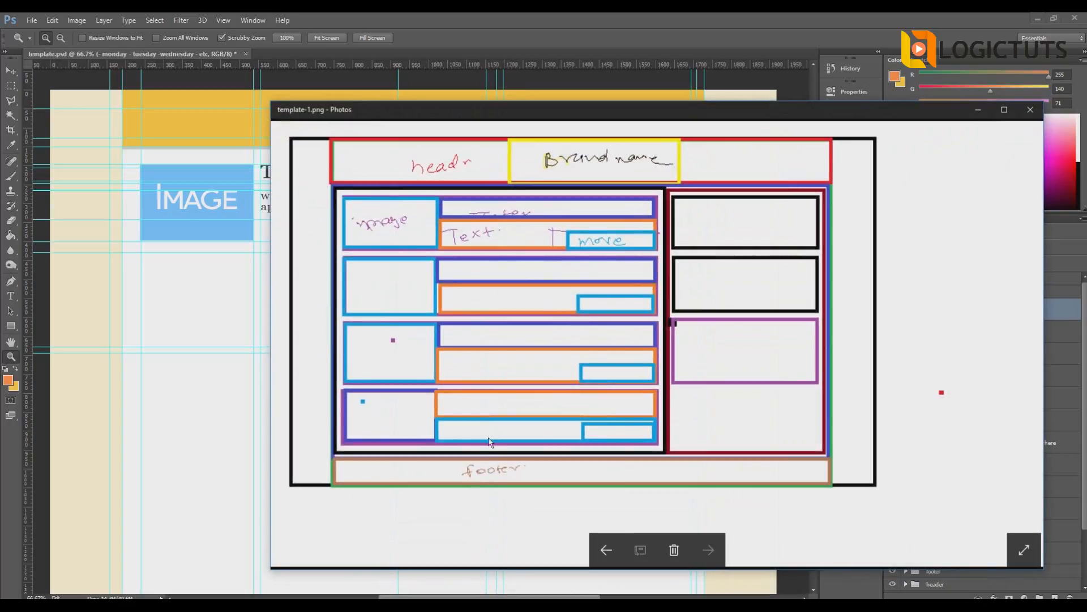
pyautogui.click(971, 110)
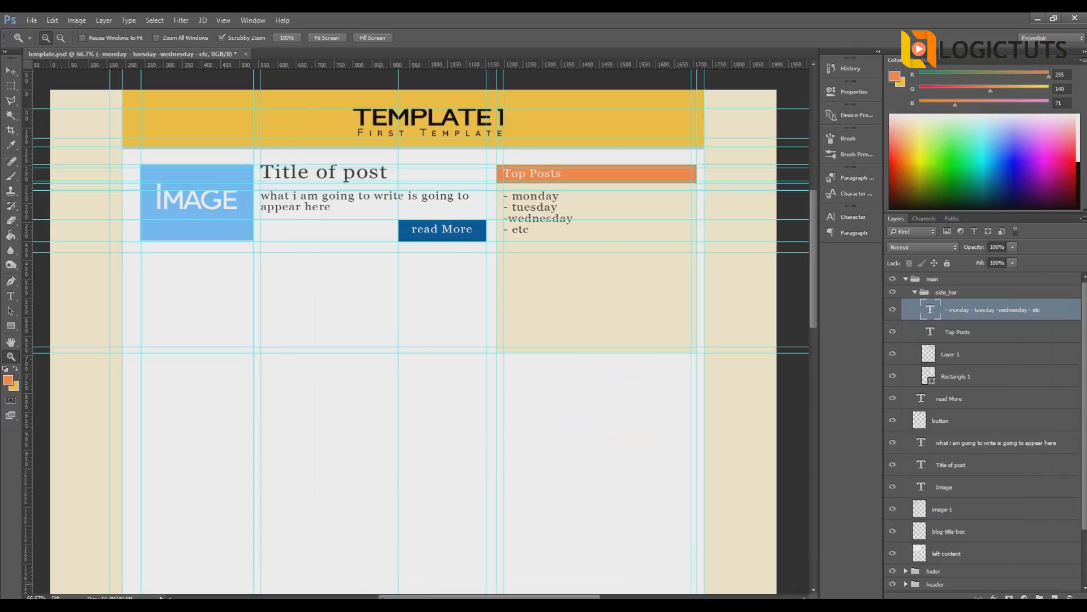
pyautogui.moveTo(265, 607)
pyautogui.click(292, 566)
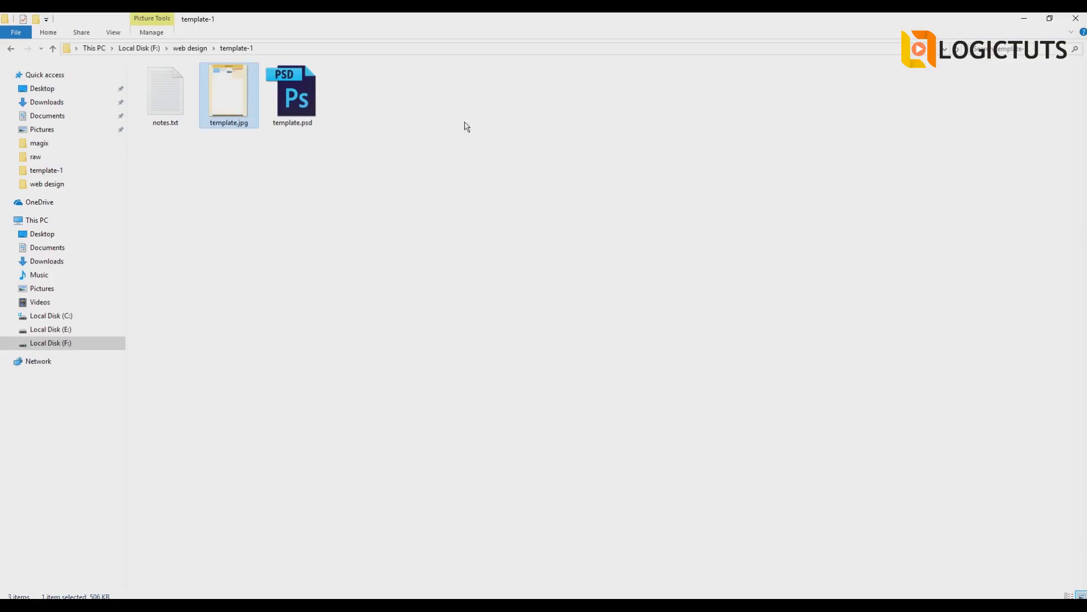
pyautogui.click(513, 606)
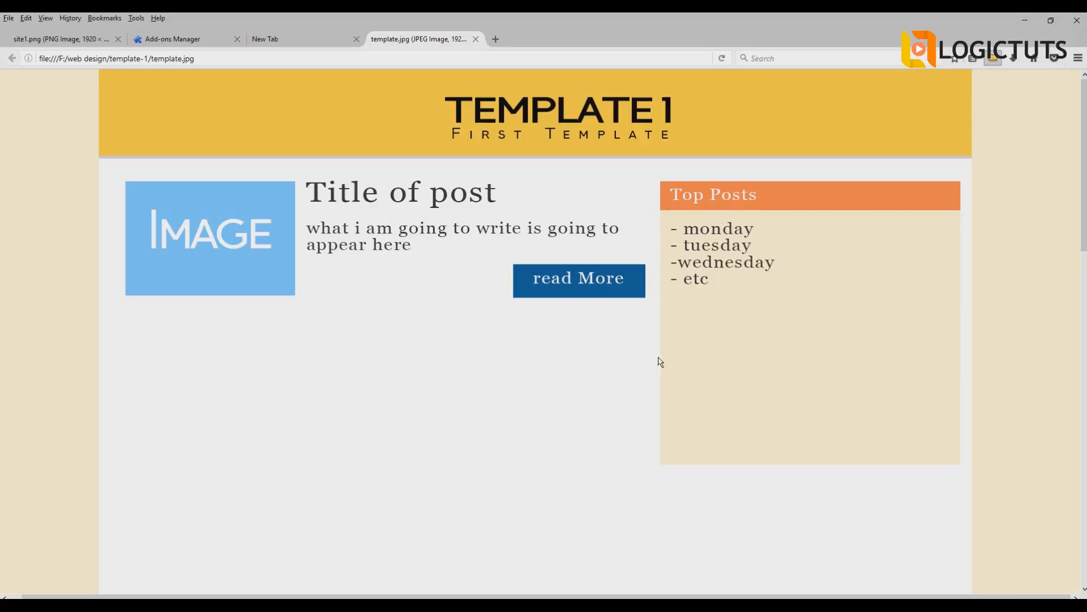
pyautogui.moveTo(543, 607)
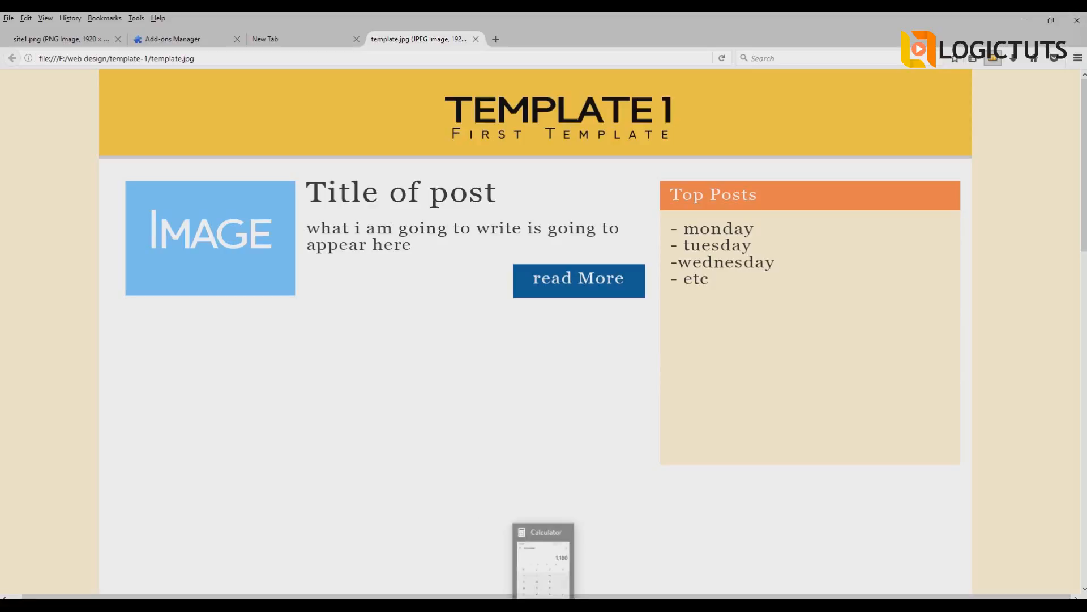